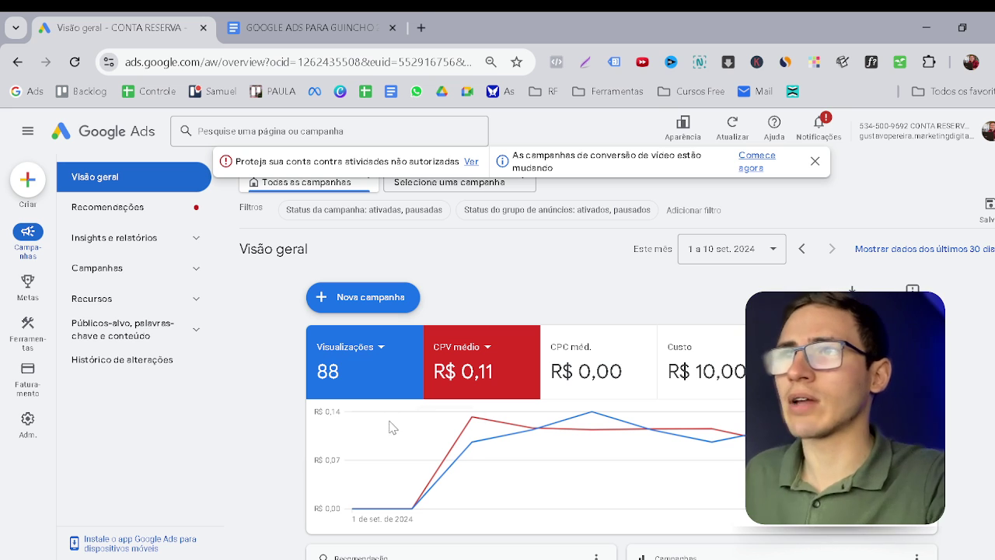
# - Start a new campaign and choose Leads as its objective
pyautogui.click(382, 312)
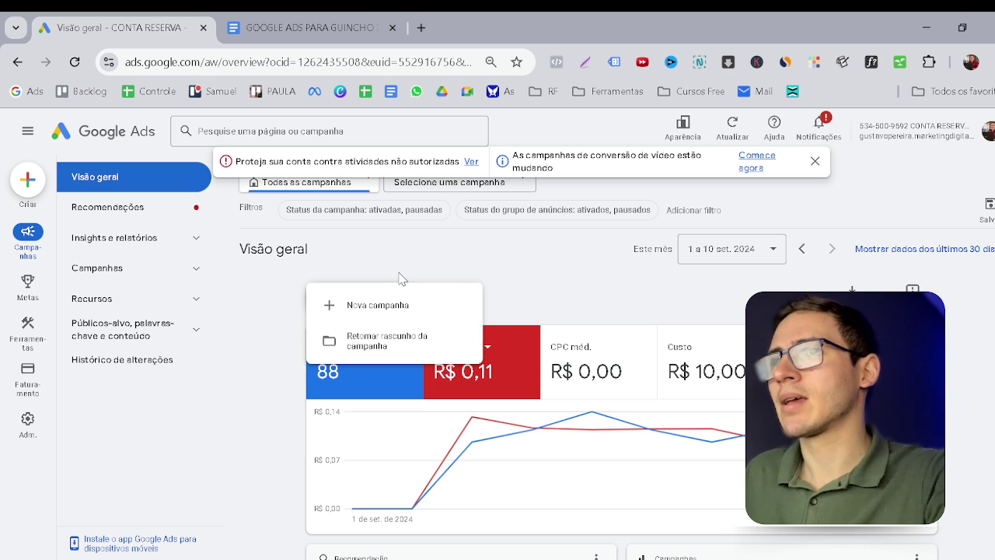
pyautogui.click(405, 309)
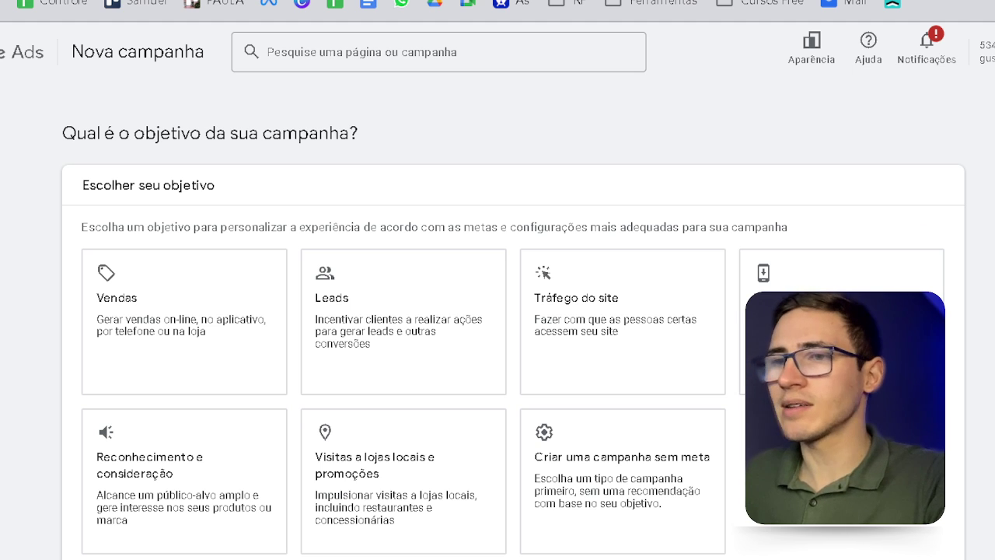
pyautogui.click(344, 359)
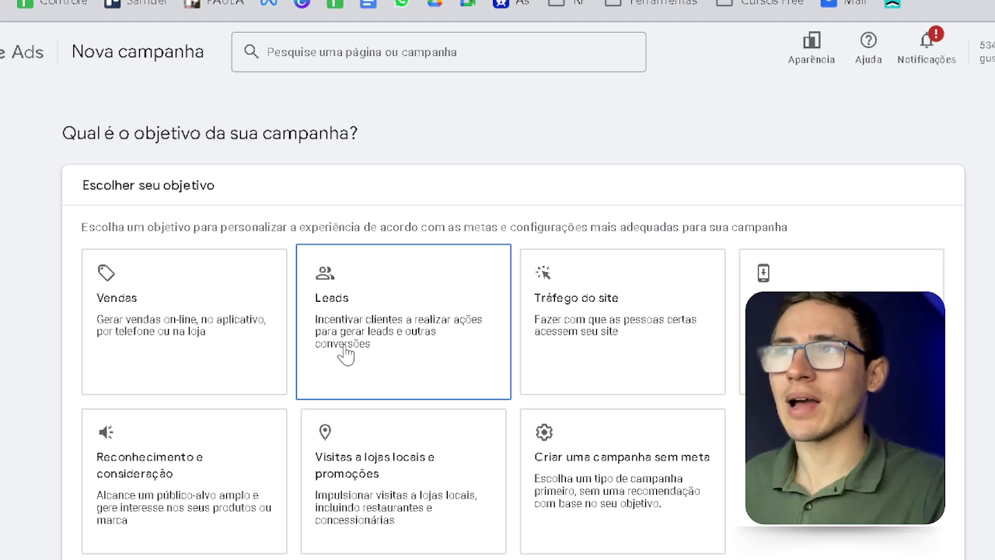
pyautogui.click(346, 355)
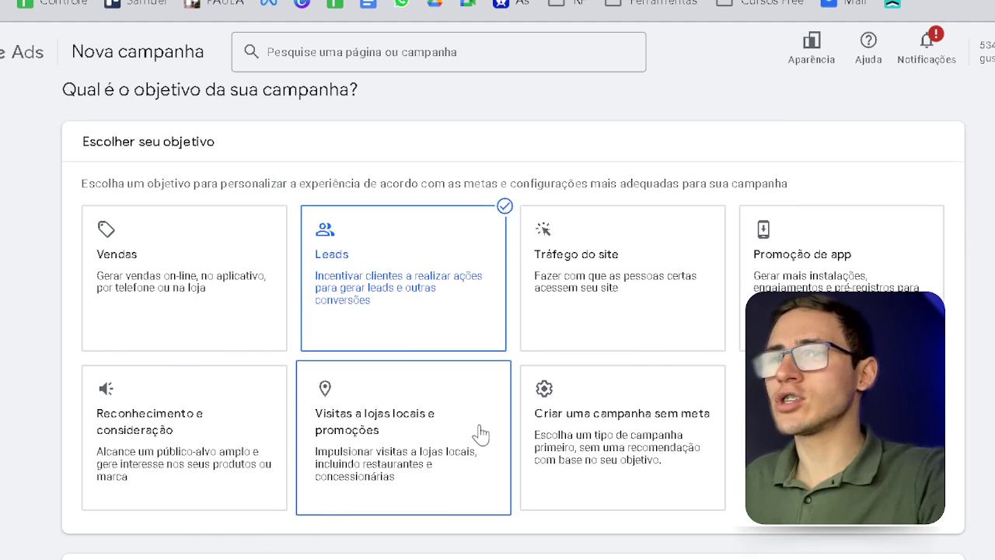
# - Remove the Compras and Enviar formulários de lead conversion goals, keeping only Contatos for this campaign
pyautogui.scroll(-5, 480, 430)
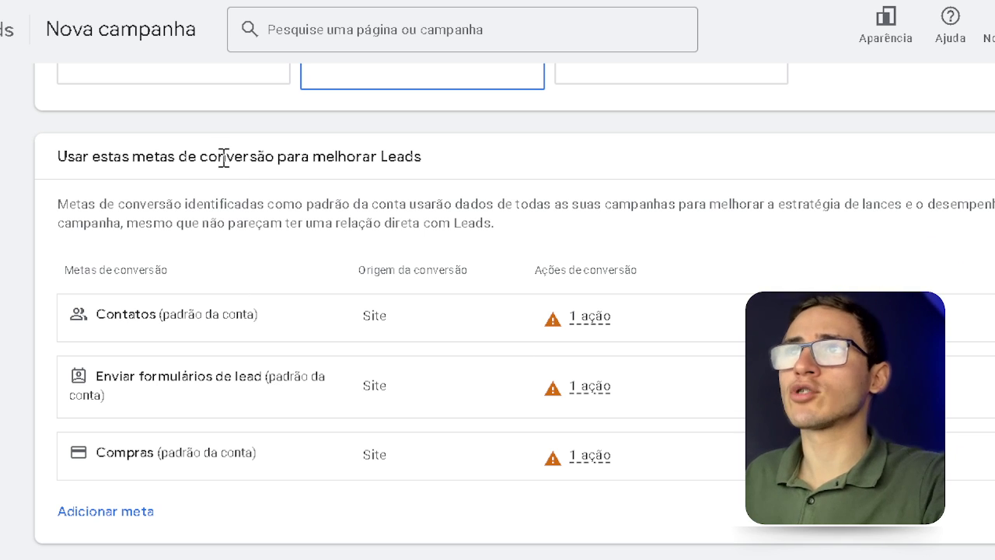
pyautogui.moveTo(197, 156); pyautogui.dragTo(291, 154)
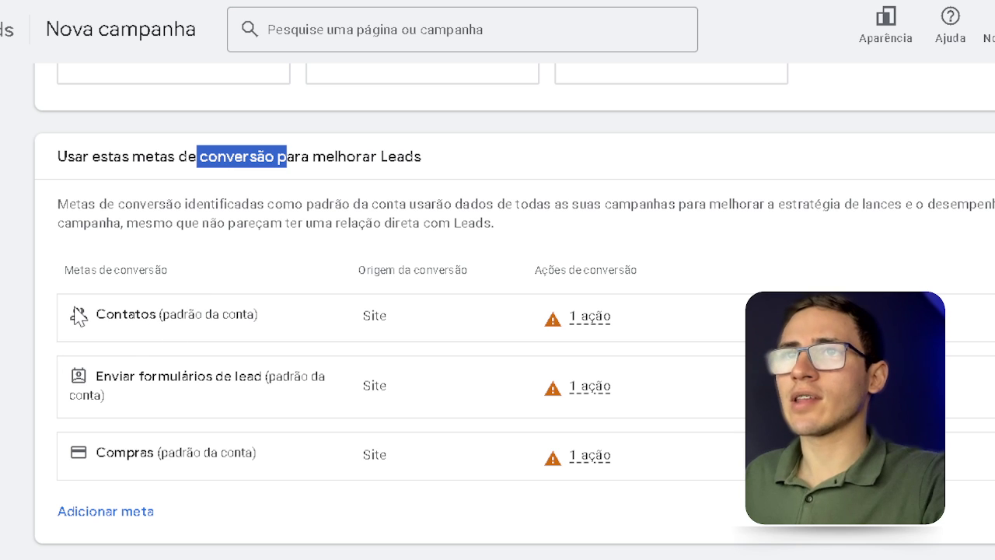
pyautogui.moveTo(95, 314); pyautogui.dragTo(160, 314)
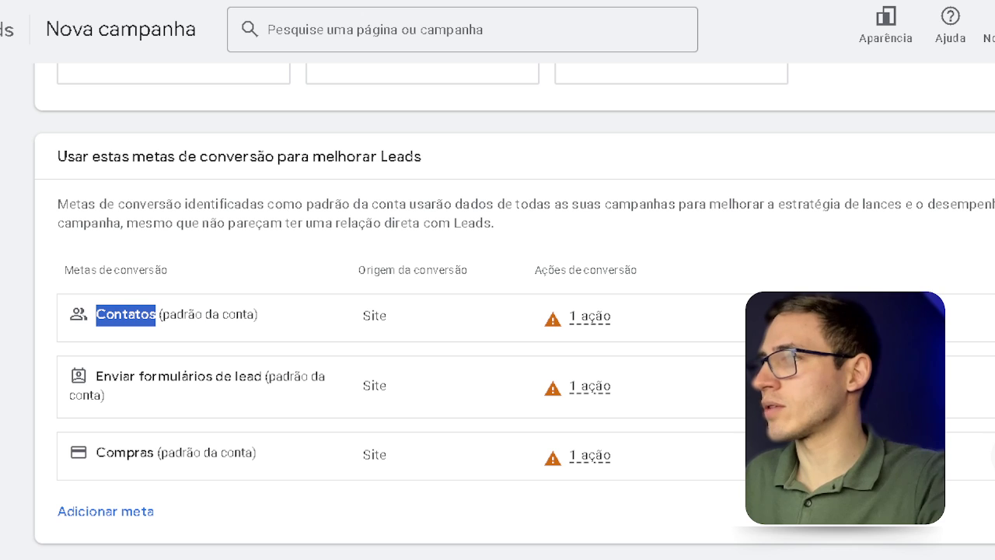
pyautogui.click(993, 456)
pyautogui.click(735, 391)
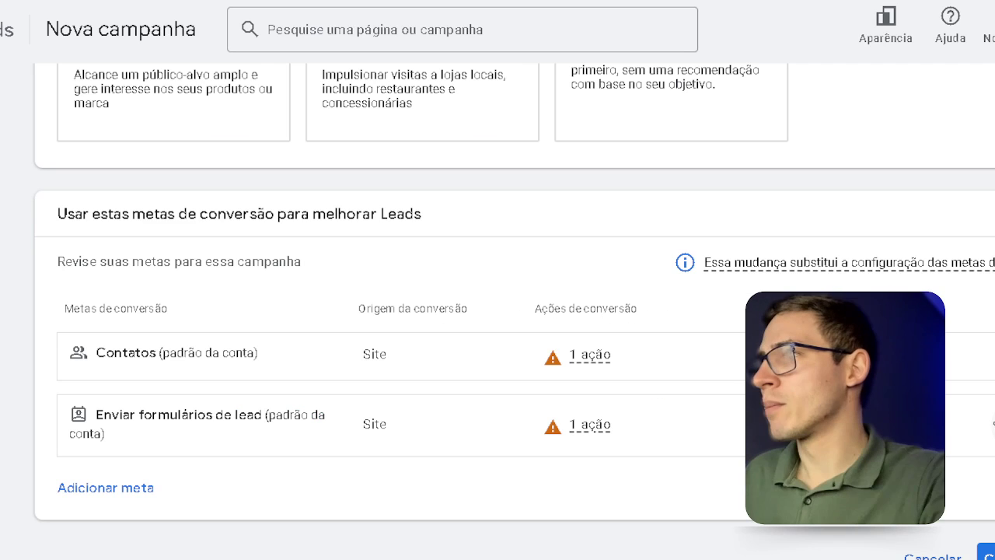
pyautogui.click(992, 425)
pyautogui.click(743, 410)
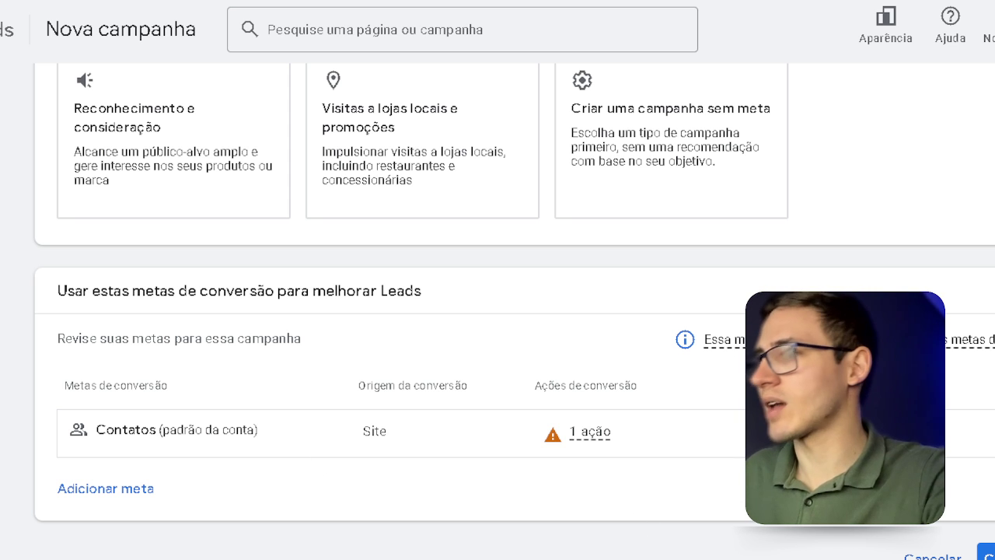
# - Select Pesquisa as the campaign type
pyautogui.scroll(-5, 528, 462)
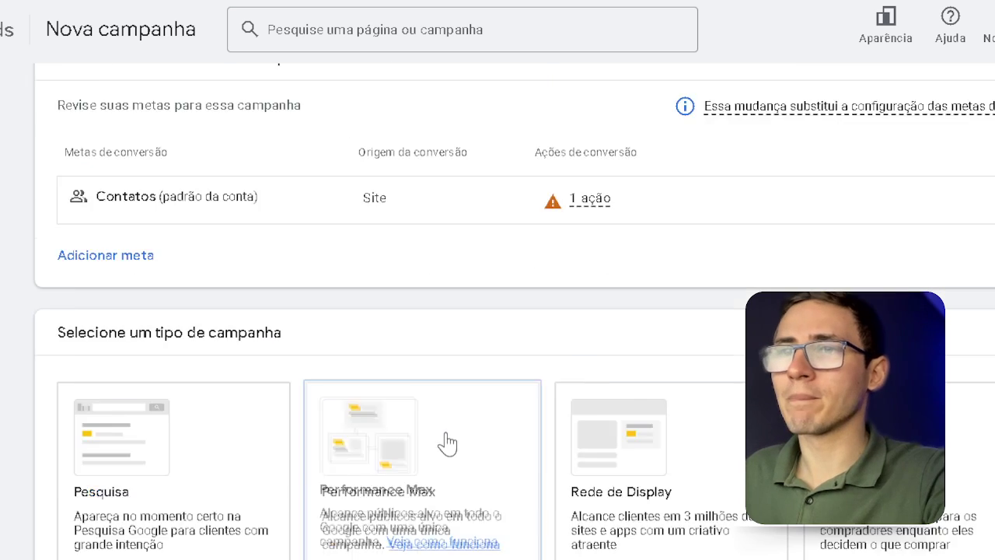
pyautogui.click(183, 373)
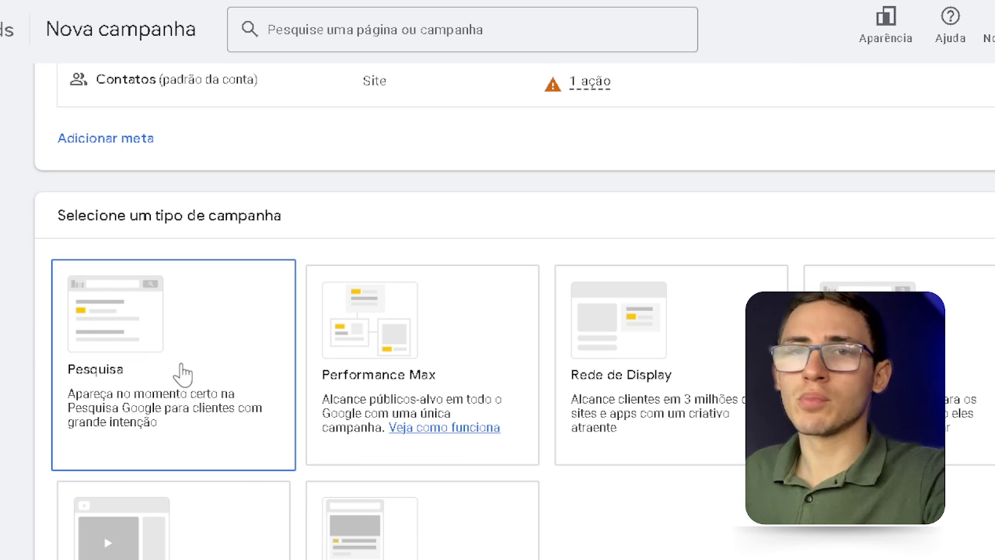
pyautogui.scroll(-3, 183, 374)
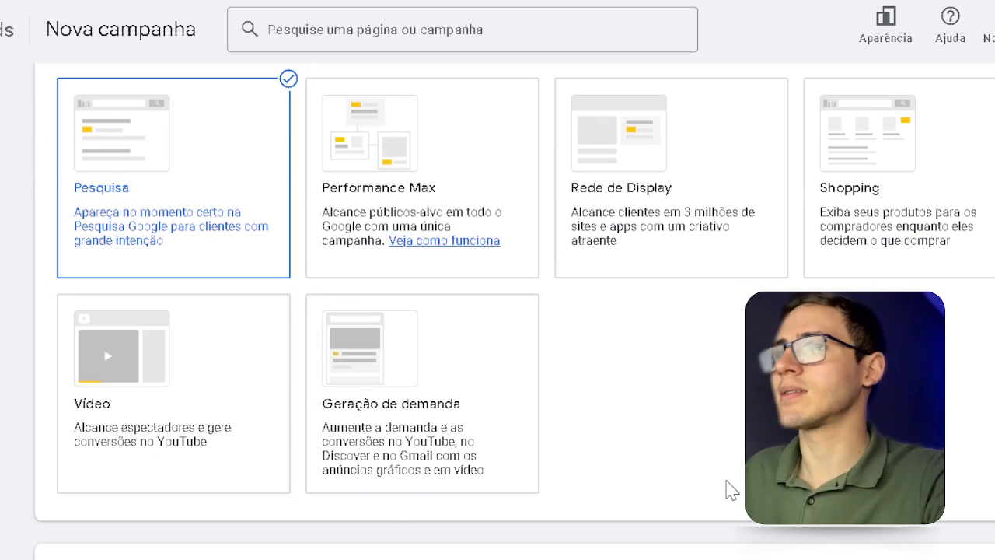
pyautogui.scroll(-3, 467, 475)
pyautogui.click(131, 381)
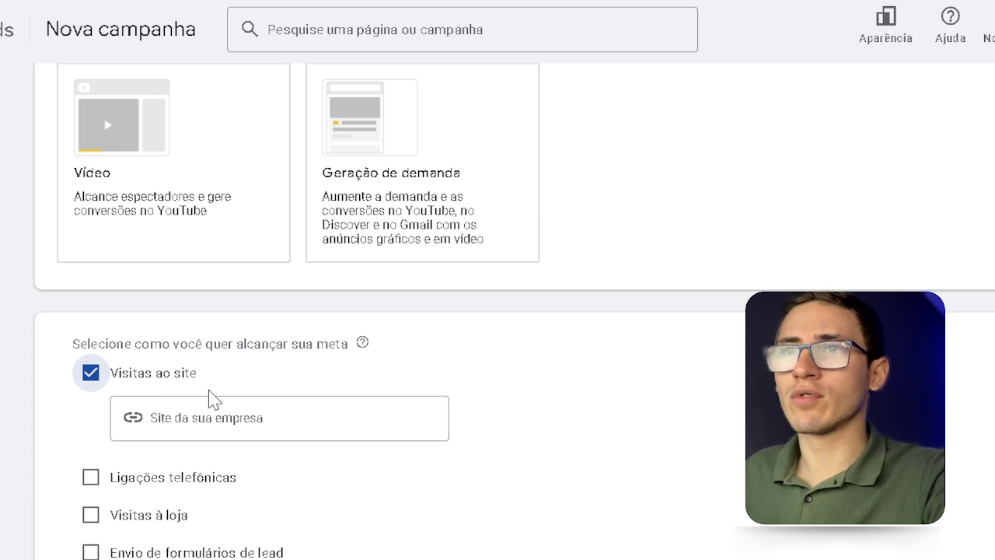
pyautogui.scroll(-1, 256, 411)
pyautogui.click(305, 358)
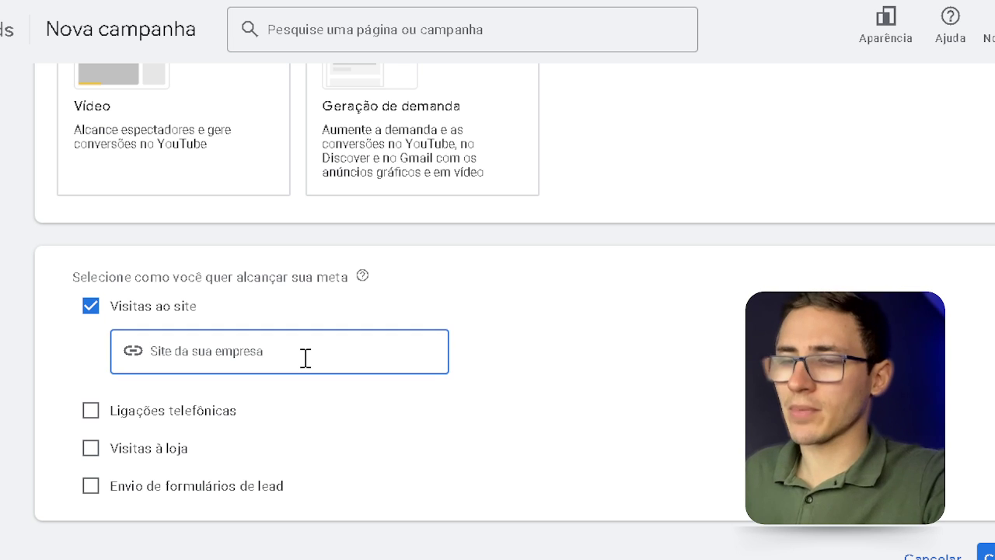
pyautogui.write('www.')
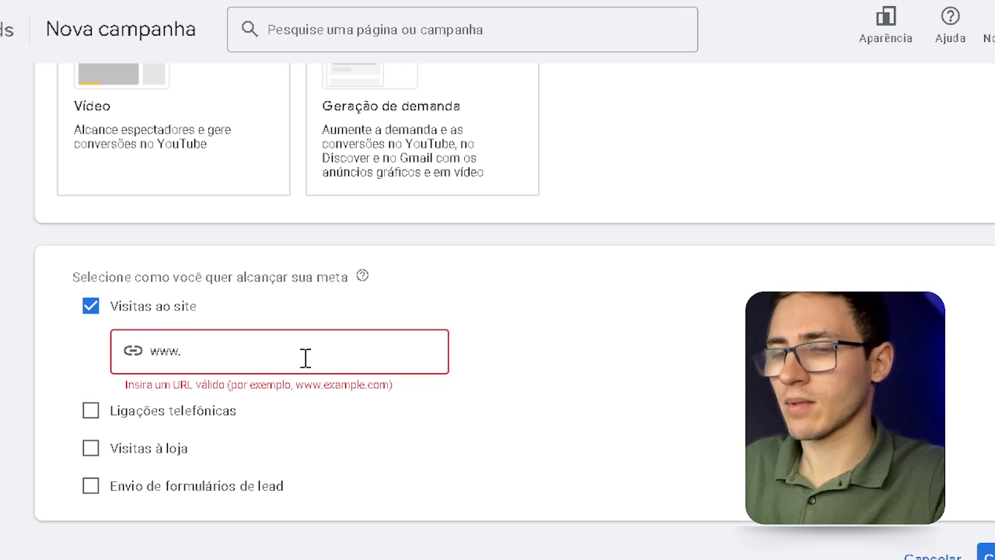
pyautogui.write('canva')
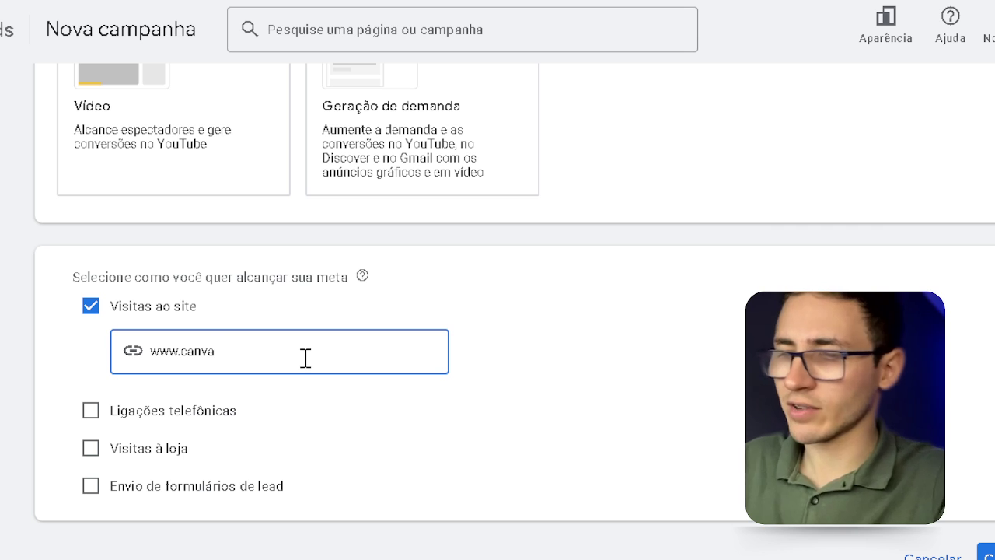
pyautogui.write('.com')
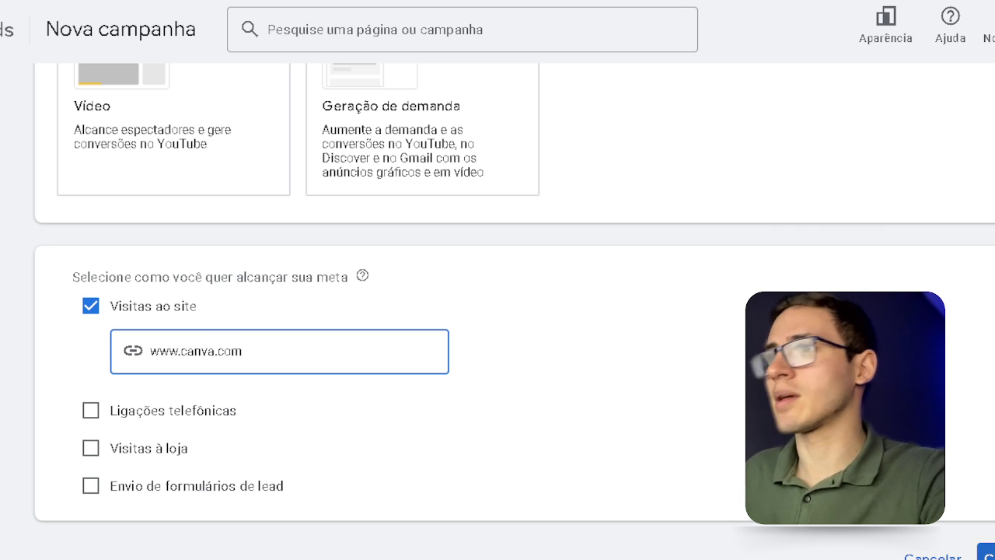
pyautogui.click(733, 459)
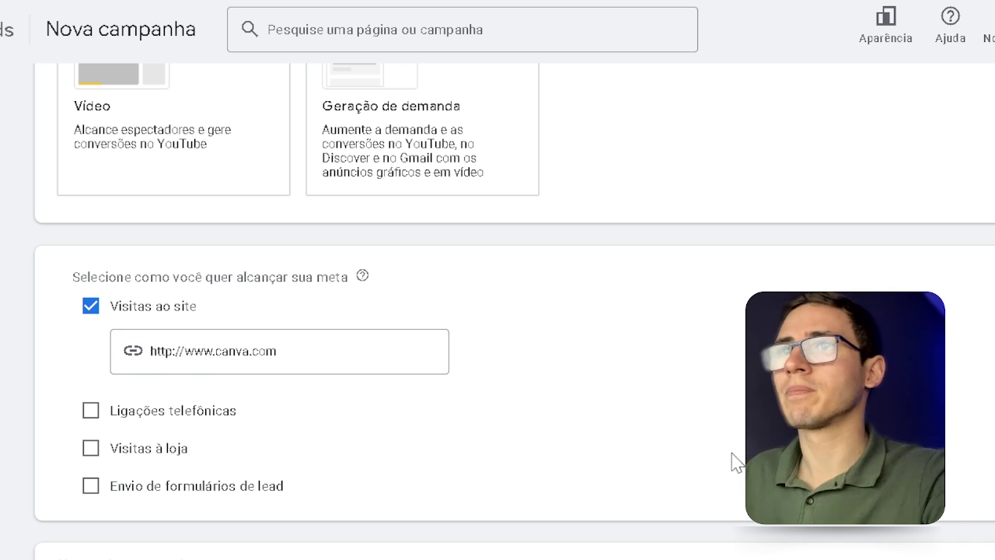
# - Keep the campaign name Leads-Search-12 and start a new campaign instead of resuming a saved draft
pyautogui.scroll(-3, 661, 485)
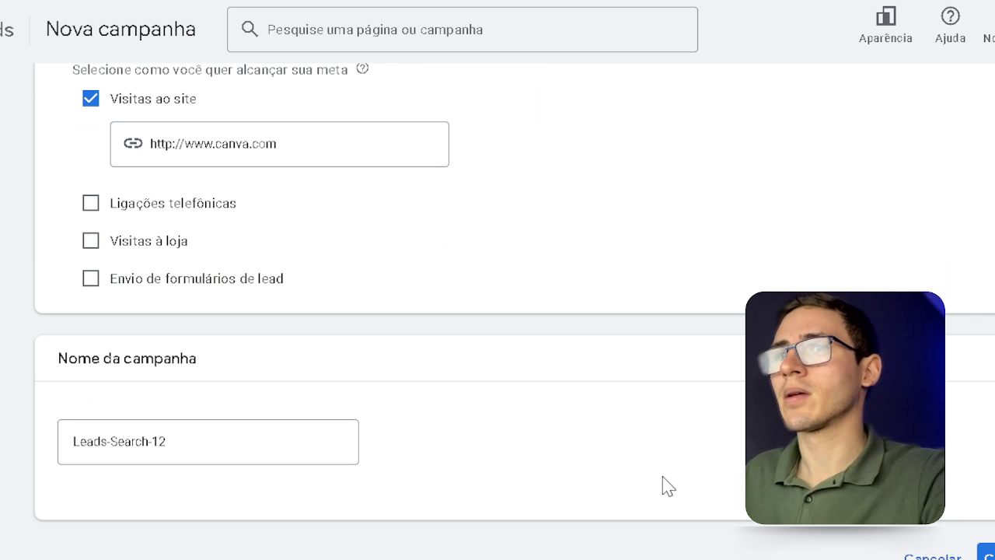
pyautogui.click(234, 446)
pyautogui.hotkey('ctrl', 'a')
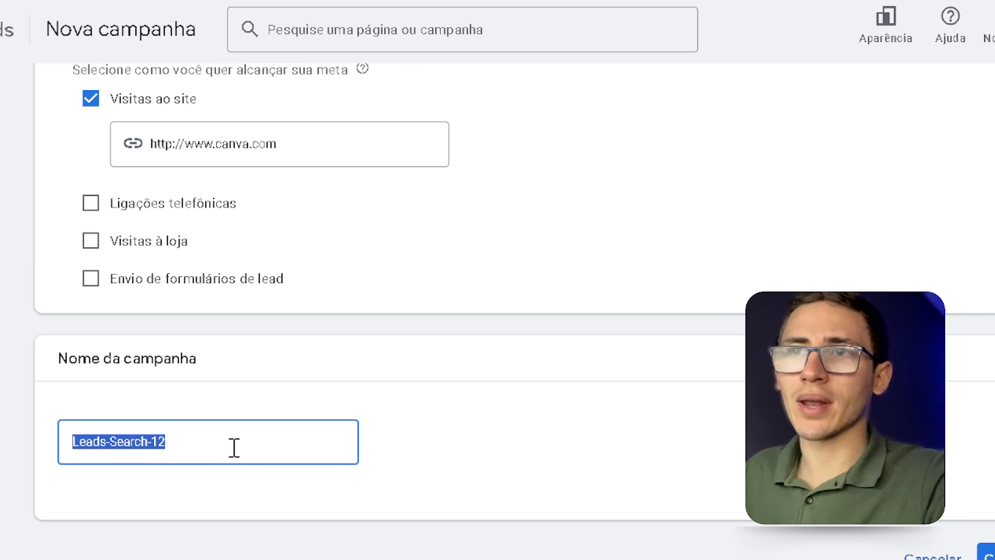
pyautogui.click(235, 488)
pyautogui.click(269, 454)
pyautogui.hotkey('ctrl', 'a')
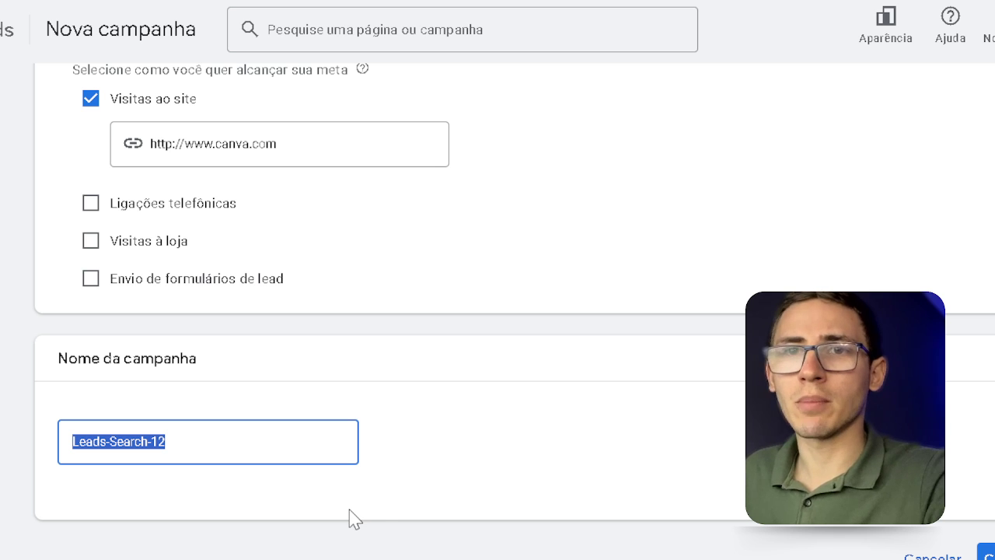
pyautogui.hotkey('alt', 'Tab')
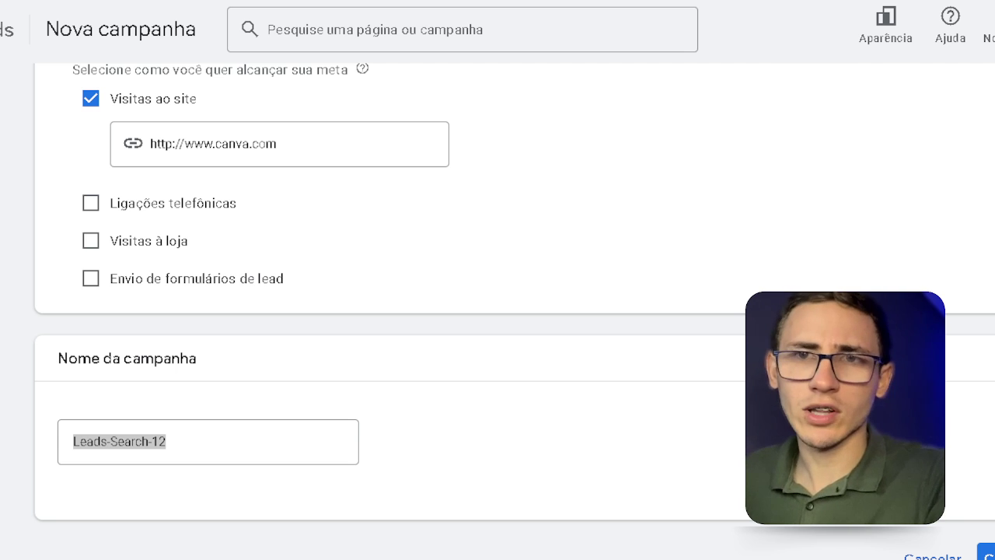
pyautogui.hotkey('alt', 'Tab')
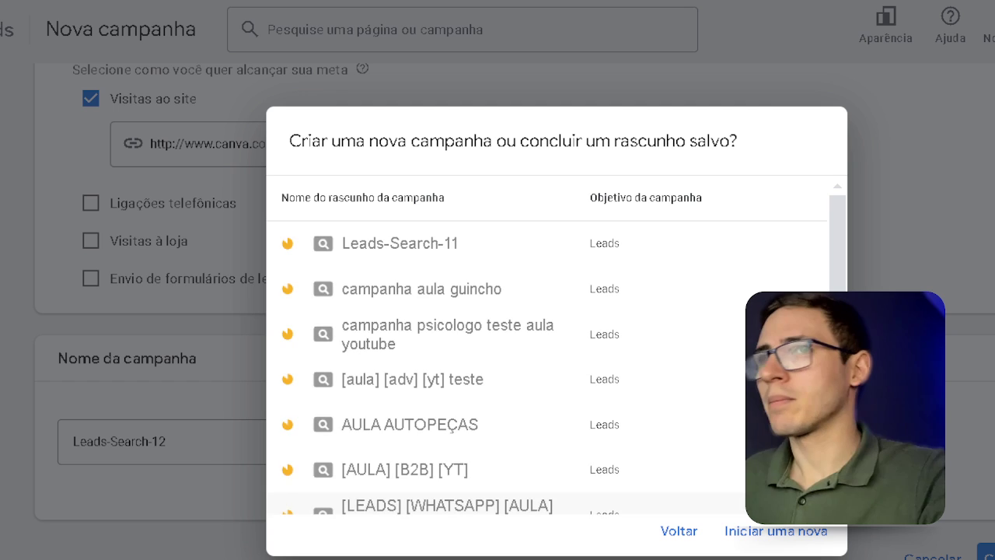
pyautogui.click(801, 535)
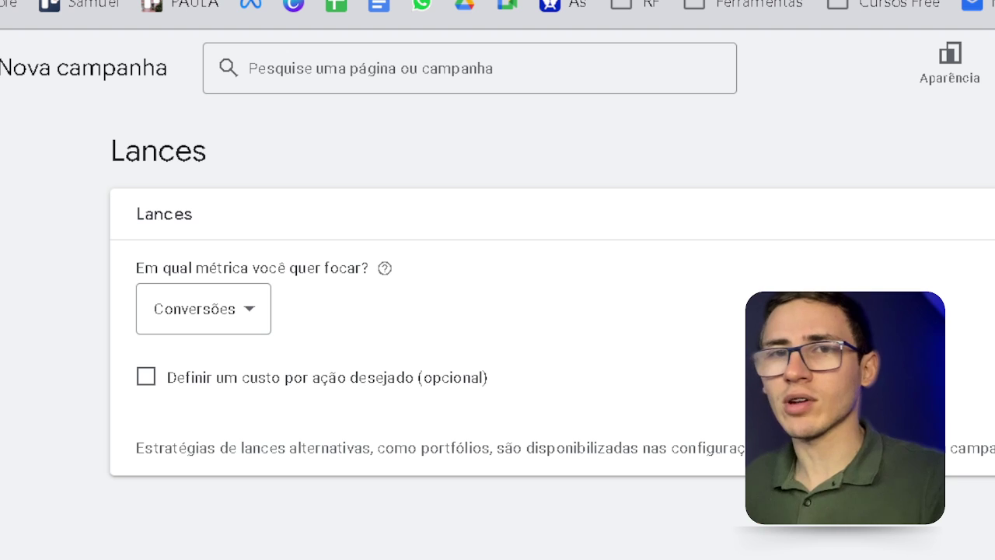
# - Choose the metric that bidding focuses on and continue to the campaign settings
pyautogui.click(220, 307)
pyautogui.click(234, 381)
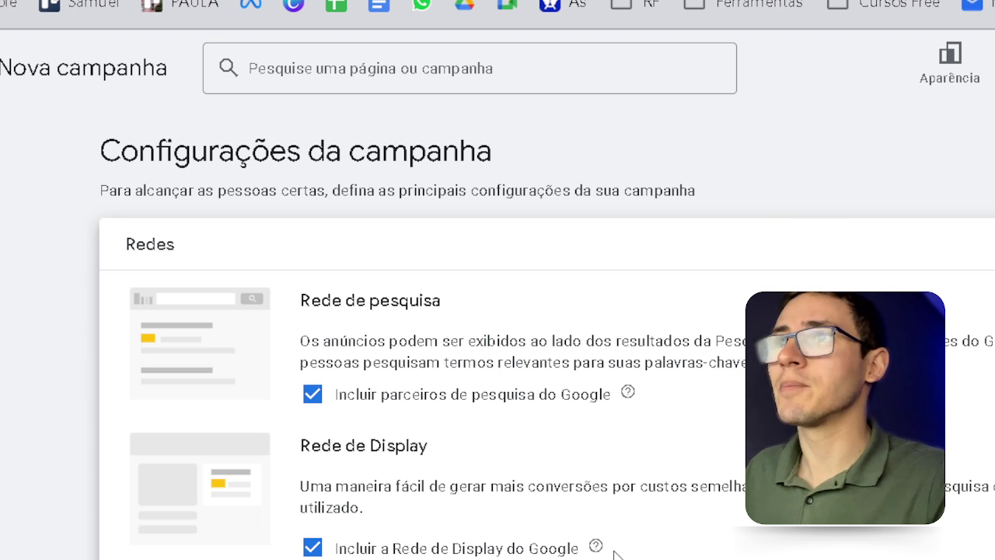
# - Exclude the Google search partners and the Google Display Network from the campaign's networks
pyautogui.click(451, 396)
pyautogui.click(447, 548)
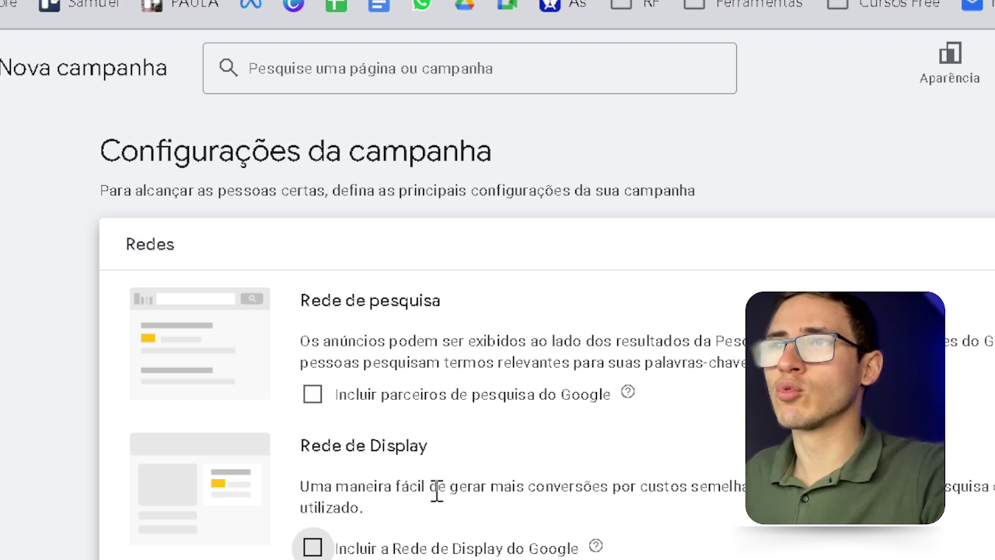
# - Expand the location options and limit targeting to Presença, people in or regularly in the included locations
pyautogui.scroll(-6, 436, 489)
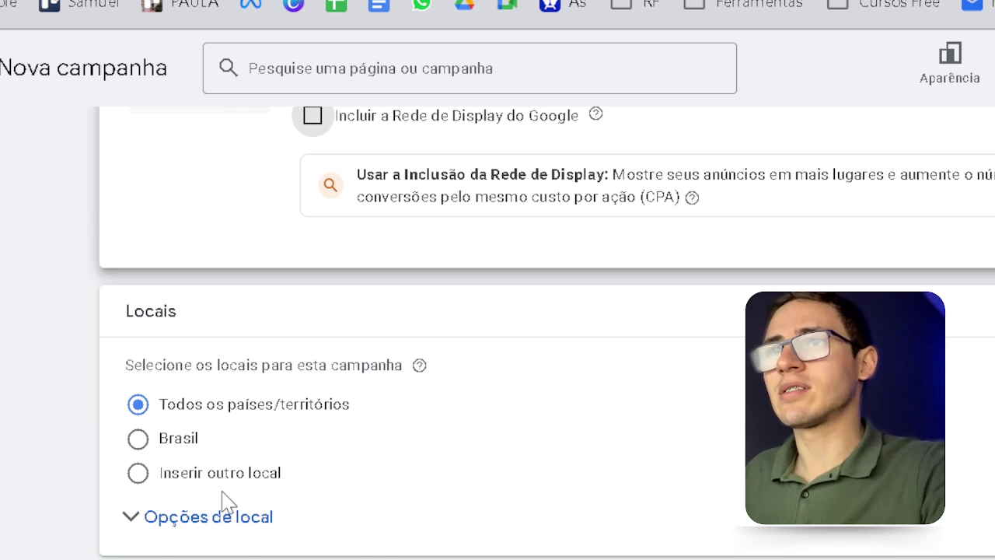
pyautogui.click(218, 524)
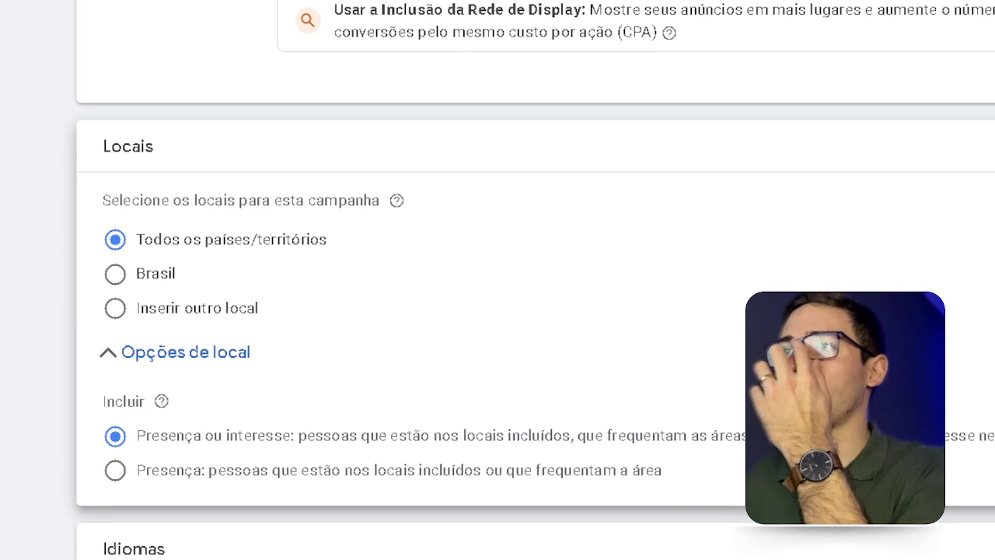
pyautogui.click(246, 469)
pyautogui.moveTo(294, 438); pyautogui.dragTo(224, 437)
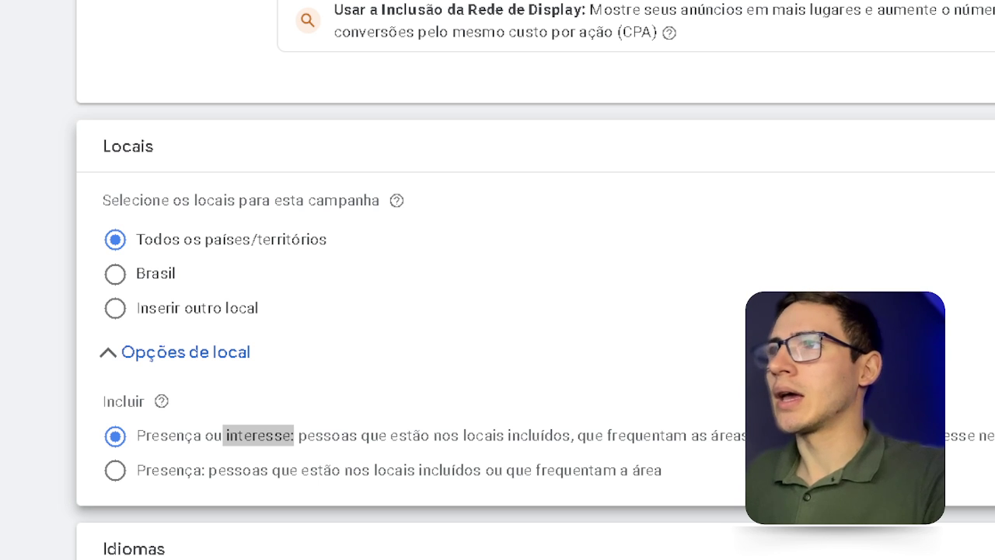
pyautogui.hotkey('alt', 'Tab')
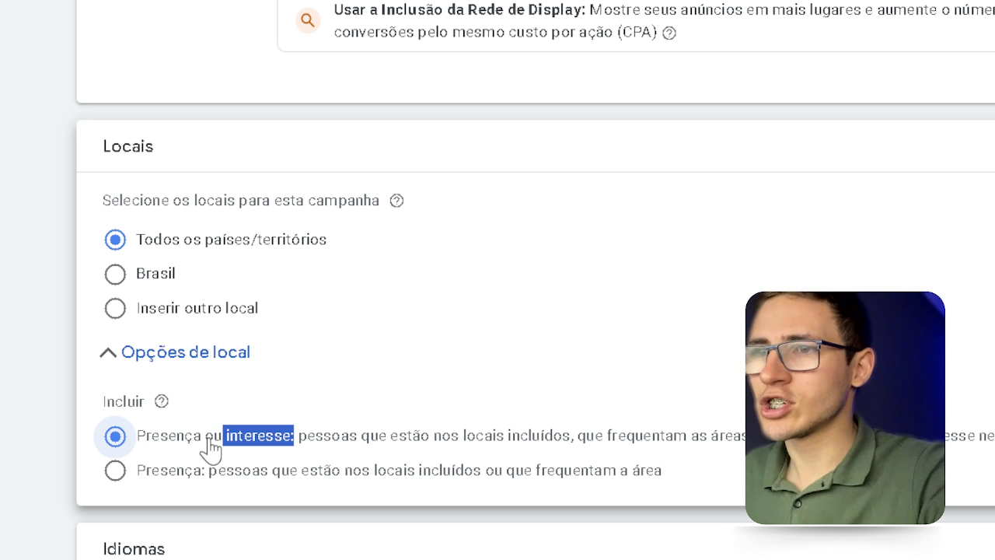
pyautogui.click(220, 473)
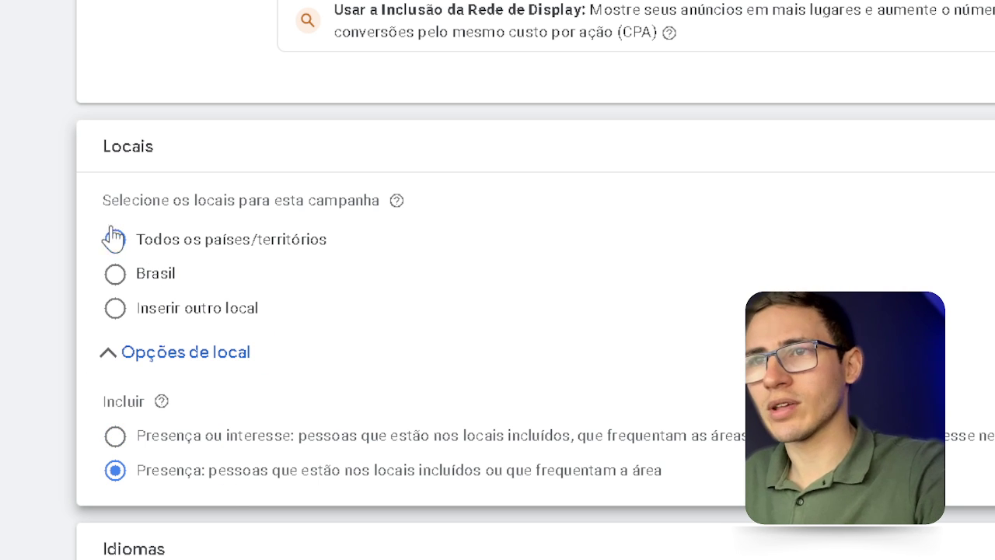
# - Choose to enter another location and set the radius unit to km in the advanced location search
pyautogui.click(188, 313)
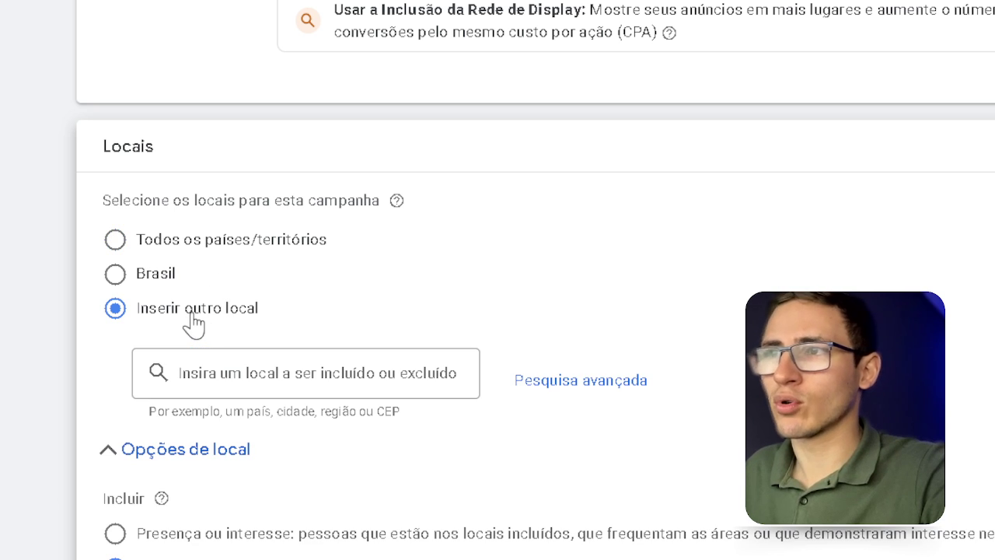
pyautogui.click(562, 392)
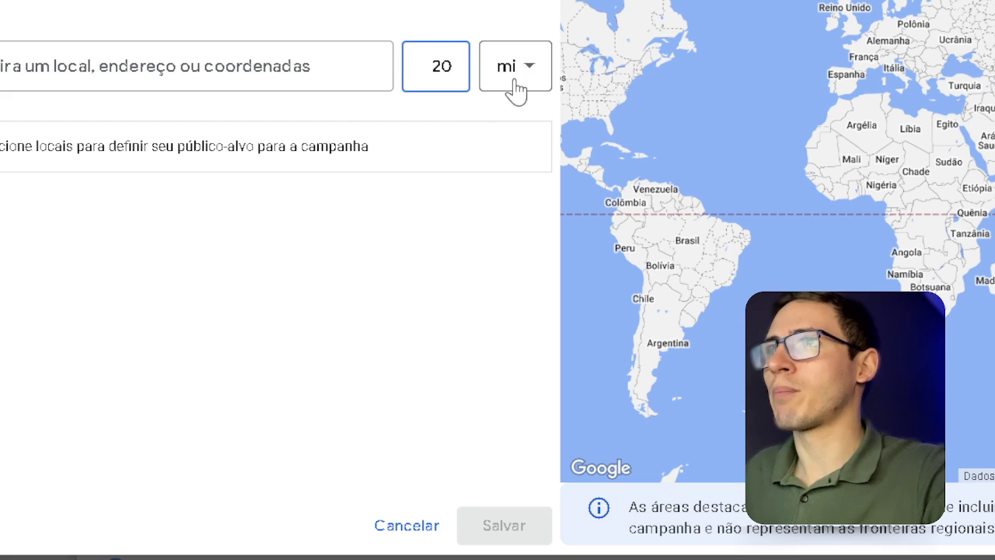
pyautogui.click(514, 86)
pyautogui.click(524, 136)
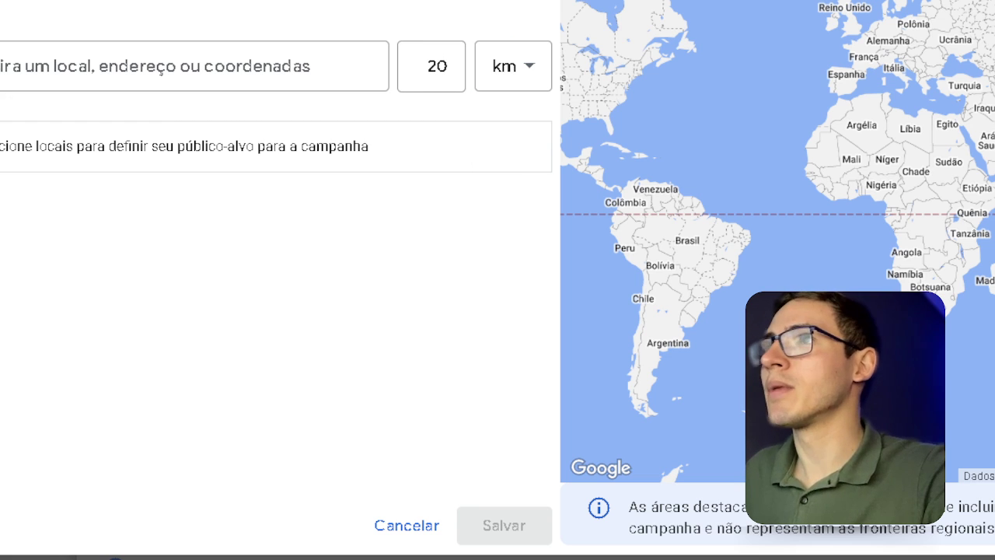
# - Include a 20 km radius around a custom map point near Juquitiba and São Lourenço da Serra, southwest of São Paulo
pyautogui.scroll(-2, 715, 306)
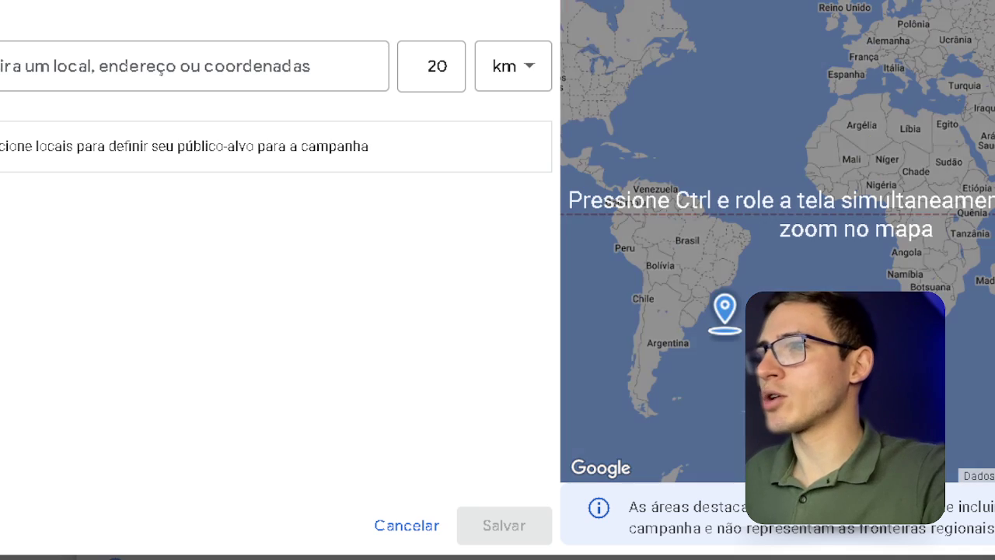
pyautogui.scroll(5, 777, 241)
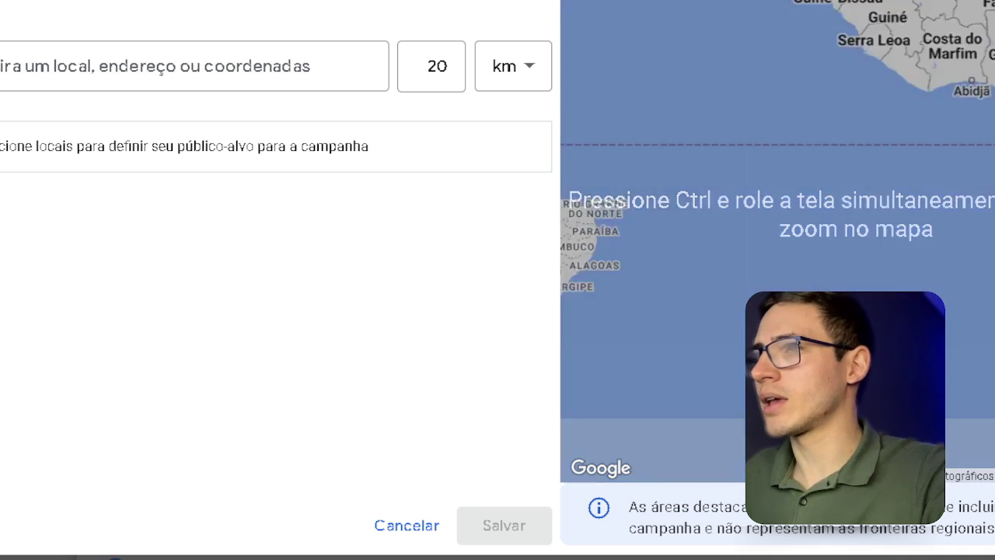
pyautogui.scroll(1, 858, 211)
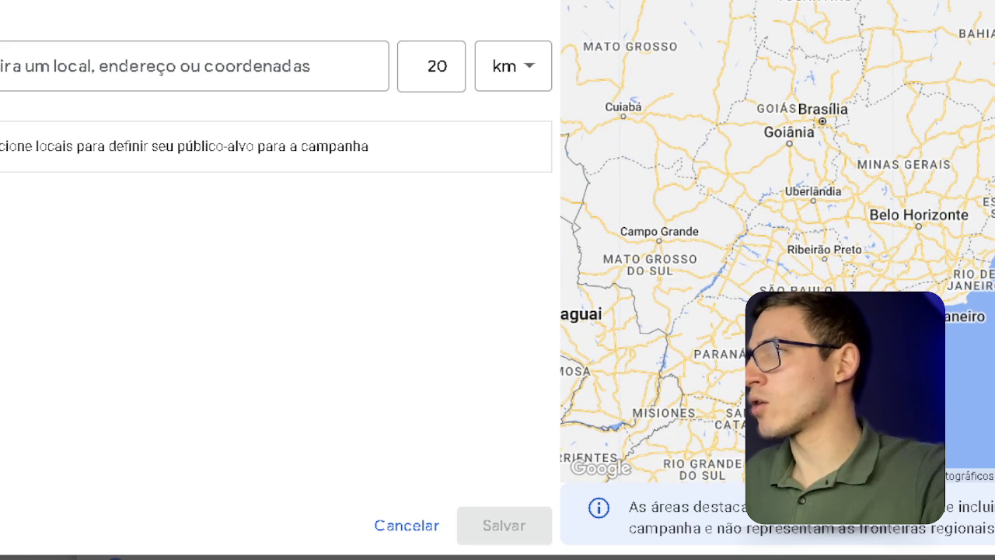
pyautogui.scroll(1, 851, 214)
pyautogui.moveTo(906, 375); pyautogui.dragTo(840, 253)
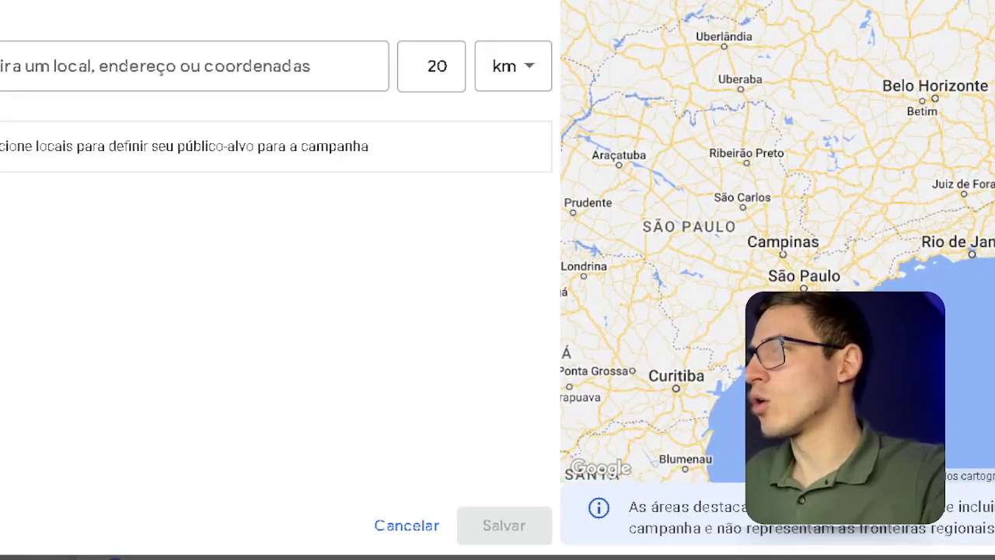
pyautogui.scroll(1, 841, 253)
pyautogui.scroll(2, 777, 242)
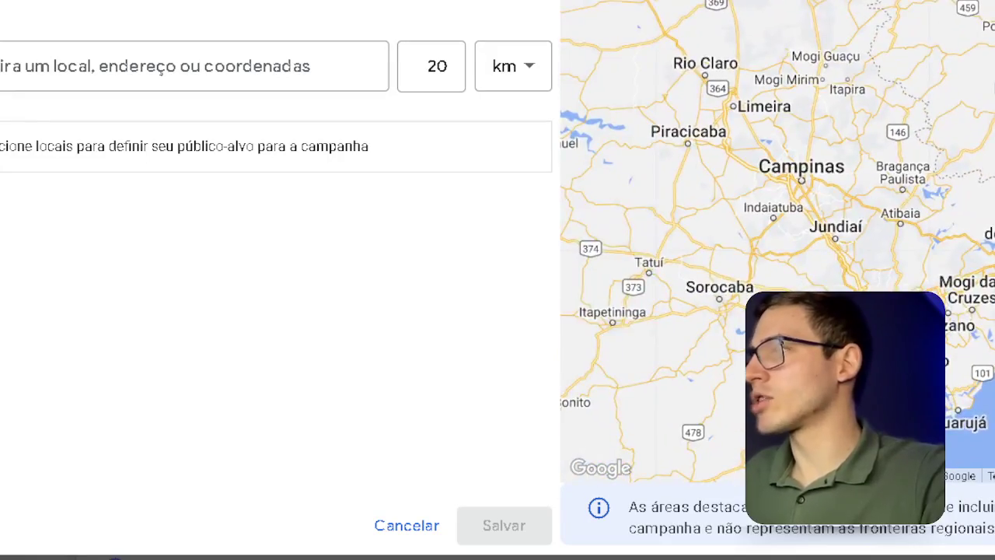
pyautogui.scroll(1, 840, 389)
pyautogui.moveTo(855, 482); pyautogui.dragTo(785, 350)
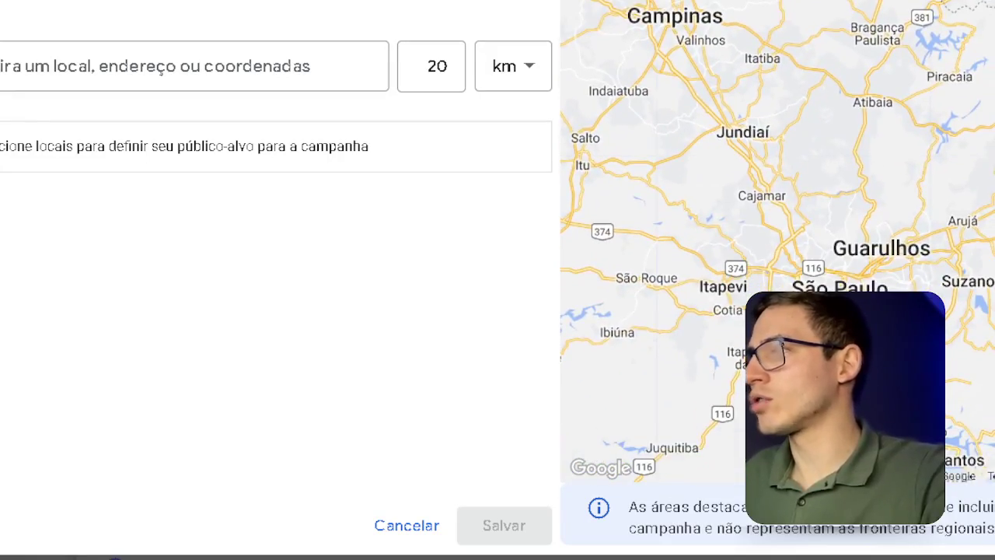
pyautogui.moveTo(840, 420); pyautogui.dragTo(893, 334)
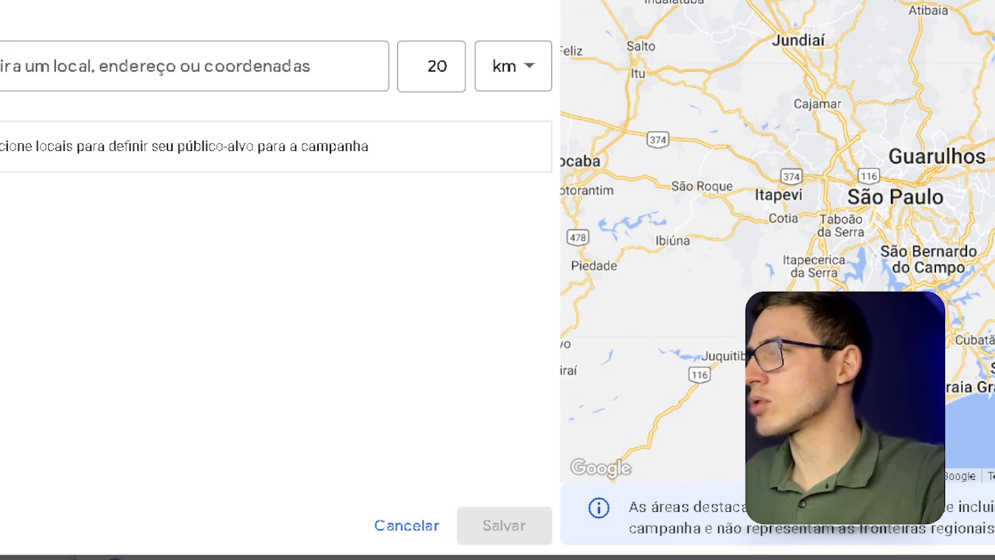
pyautogui.scroll(1, 856, 233)
pyautogui.moveTo(668, 404); pyautogui.dragTo(857, 298)
pyautogui.moveTo(669, 435); pyautogui.dragTo(850, 291)
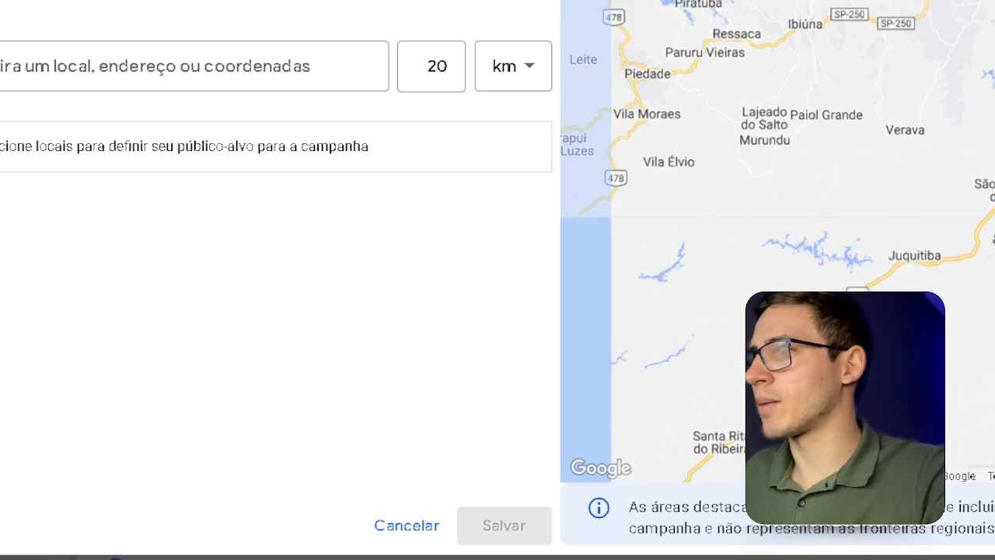
pyautogui.moveTo(778, 435); pyautogui.dragTo(621, 518)
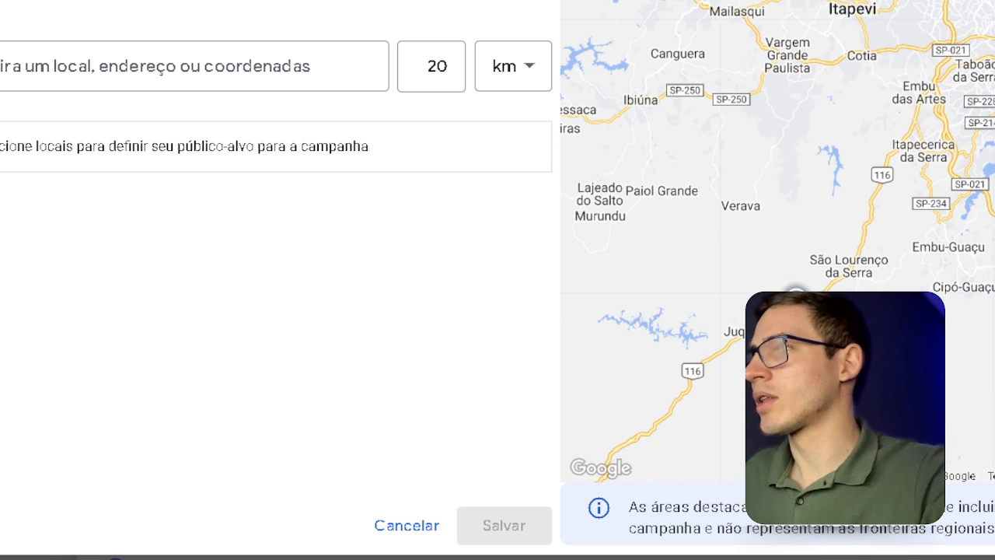
pyautogui.click(797, 294)
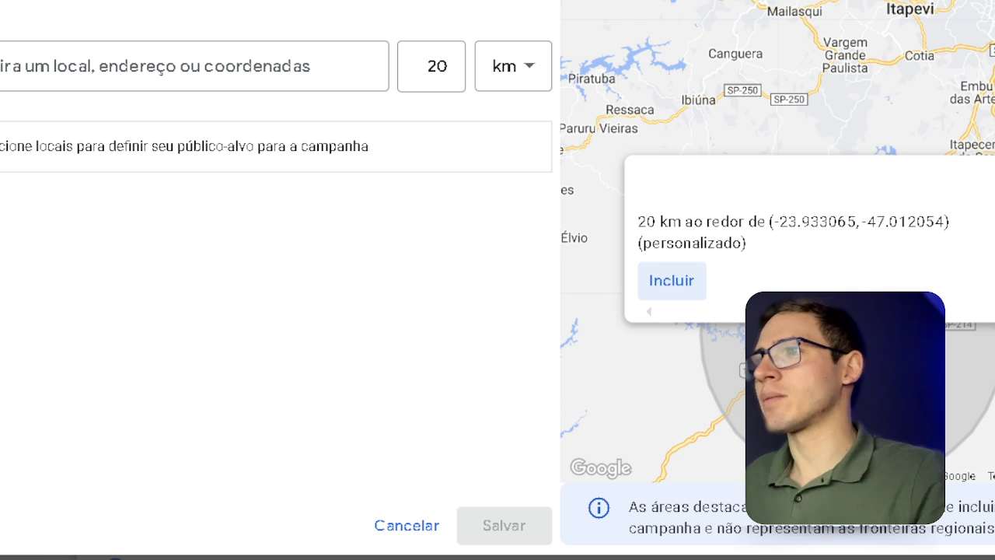
pyautogui.click(695, 286)
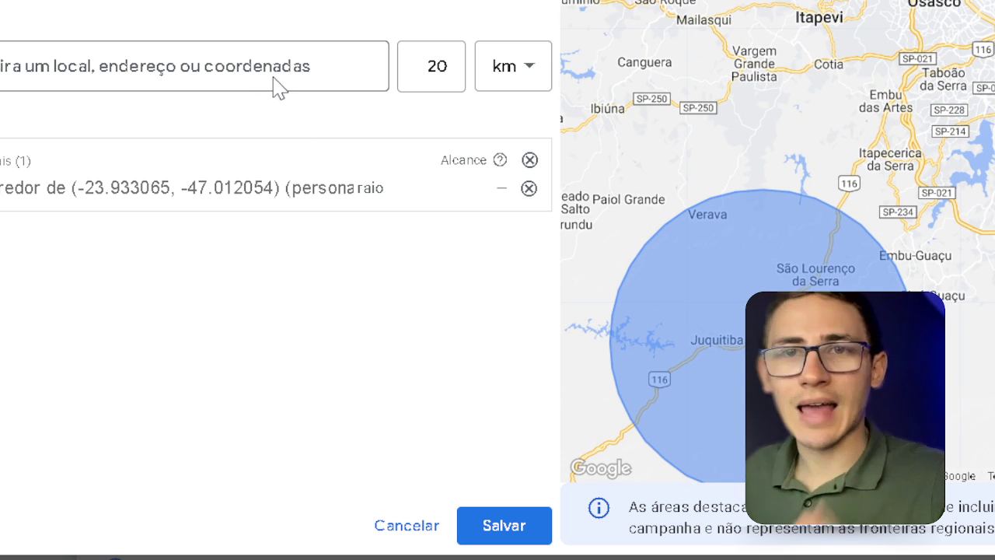
# - Search for campinas and include a 20 km radius around Campinas, SP
pyautogui.click(169, 60)
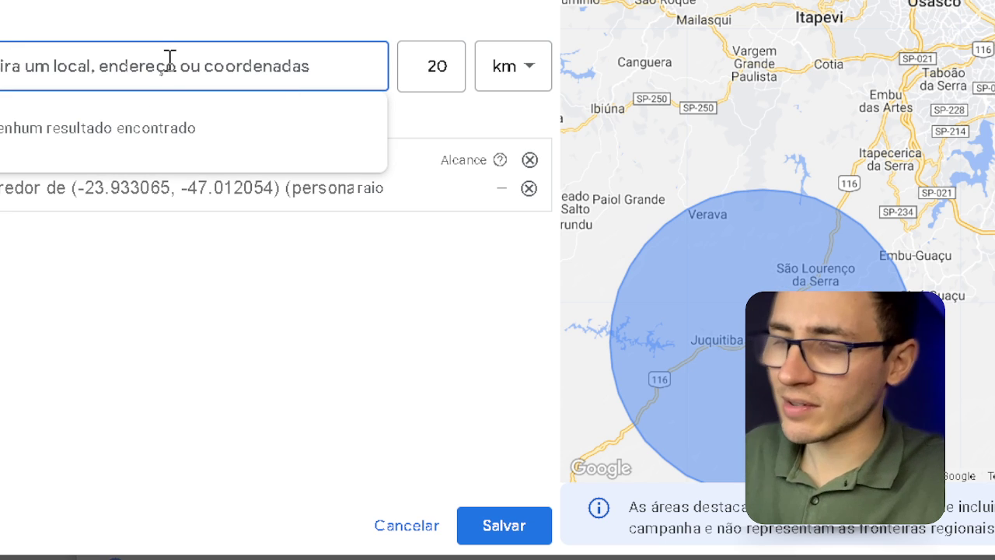
pyautogui.write('campinas')
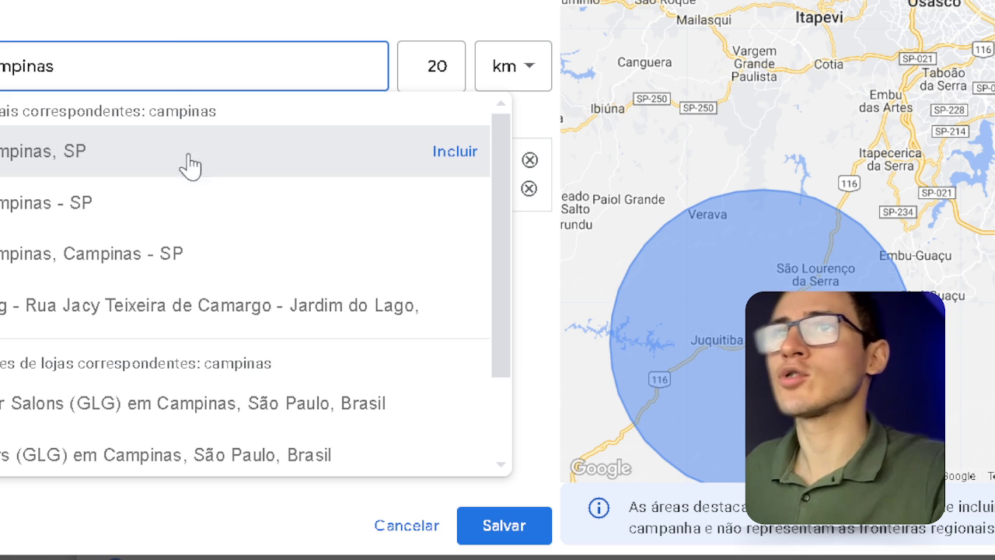
pyautogui.click(213, 167)
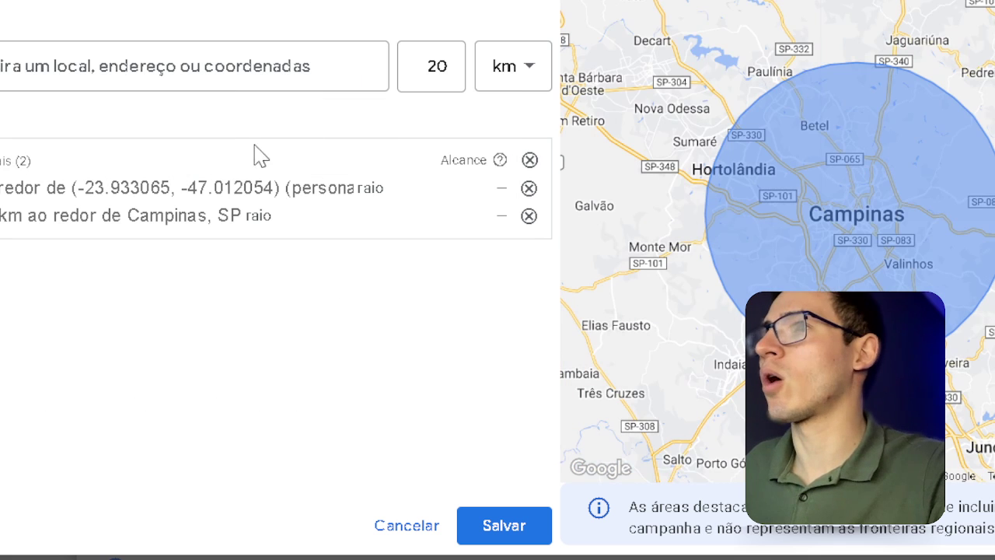
# - Include a 20 km radius around Jundiaí - SP and save the campaign's targeted locations
pyautogui.click(317, 66)
pyautogui.write('jundiai')
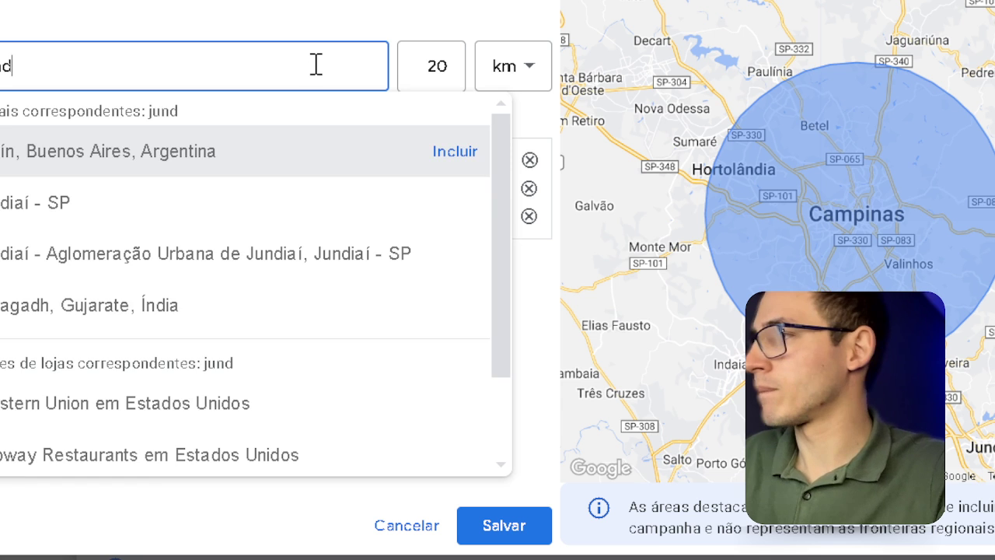
pyautogui.click(326, 148)
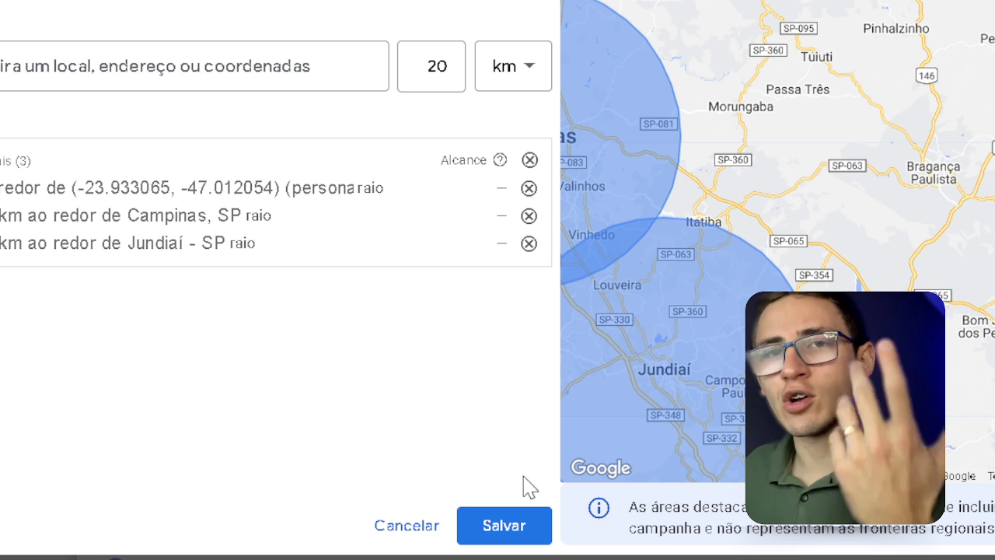
pyautogui.click(509, 527)
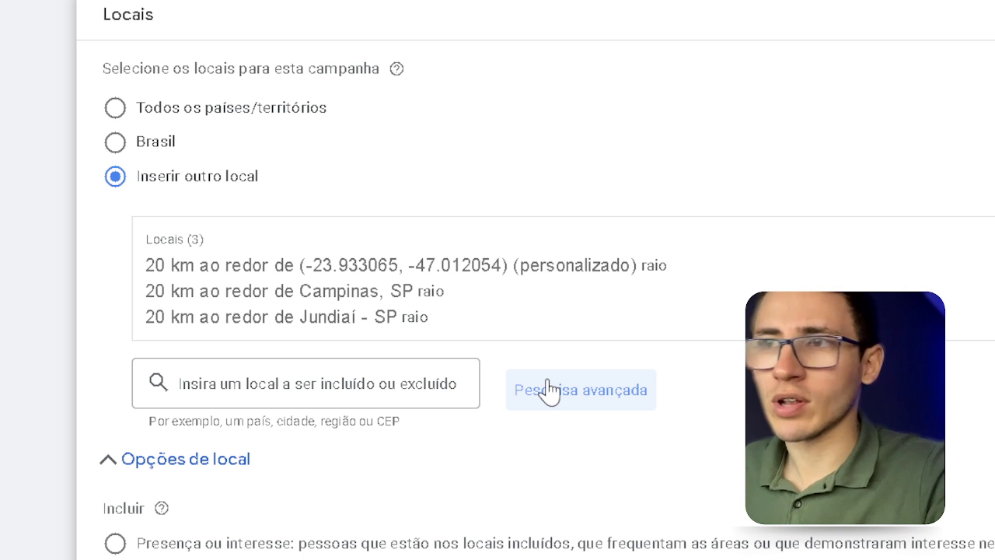
# - Look at the campaign's audience segments section without selecting any segment
pyautogui.scroll(-8, 467, 278)
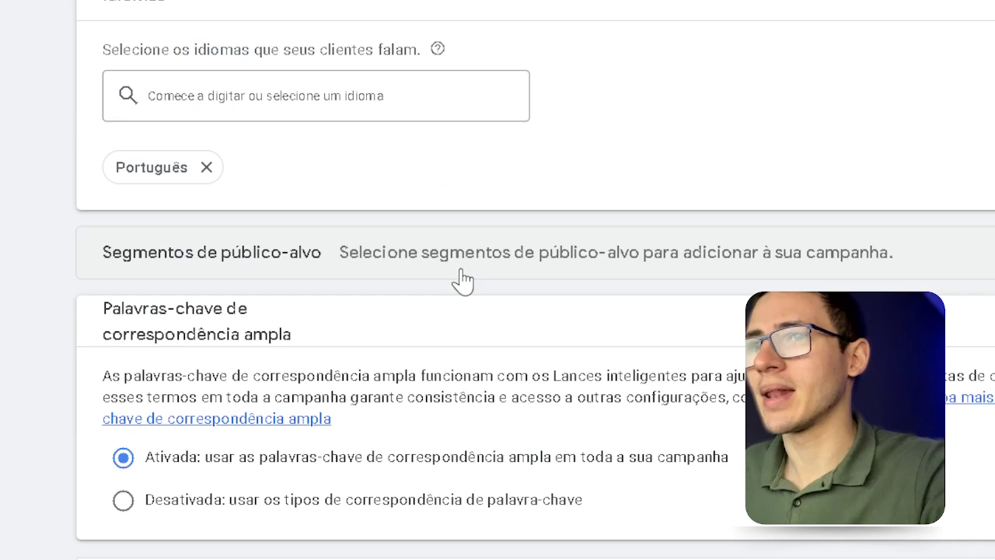
pyautogui.click(456, 272)
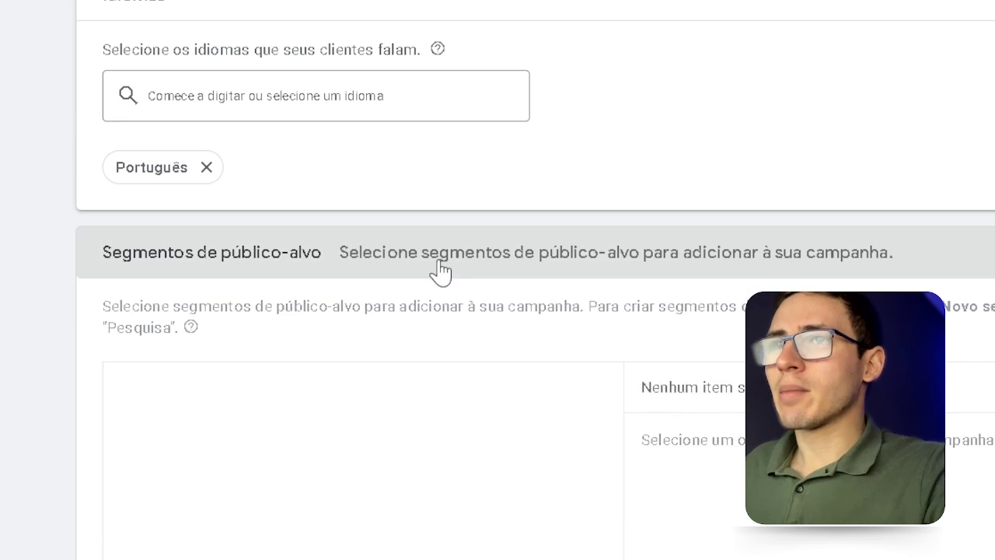
pyautogui.click(440, 271)
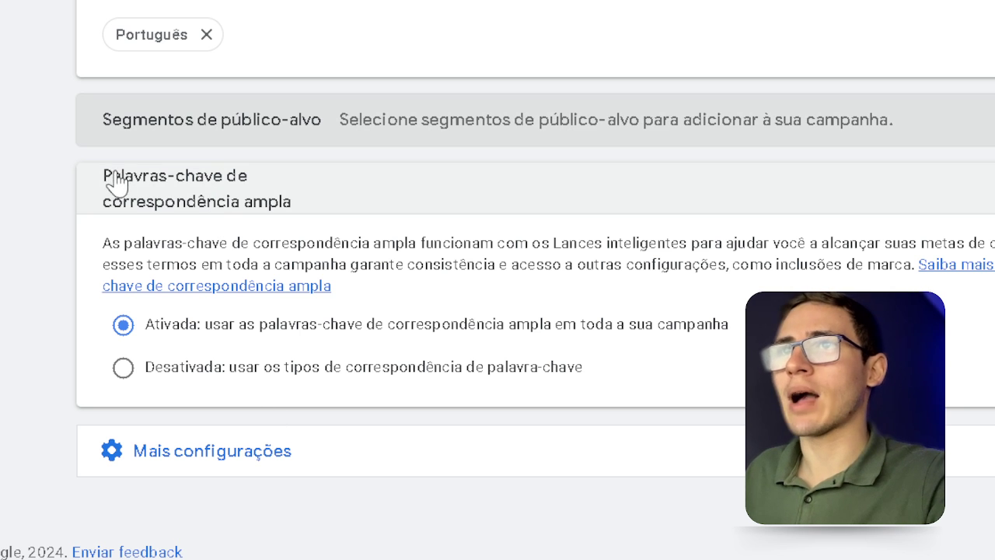
# - Turn off campaign-wide broad match keywords so the campaign uses keyword match types
pyautogui.moveTo(112, 179); pyautogui.dragTo(288, 231)
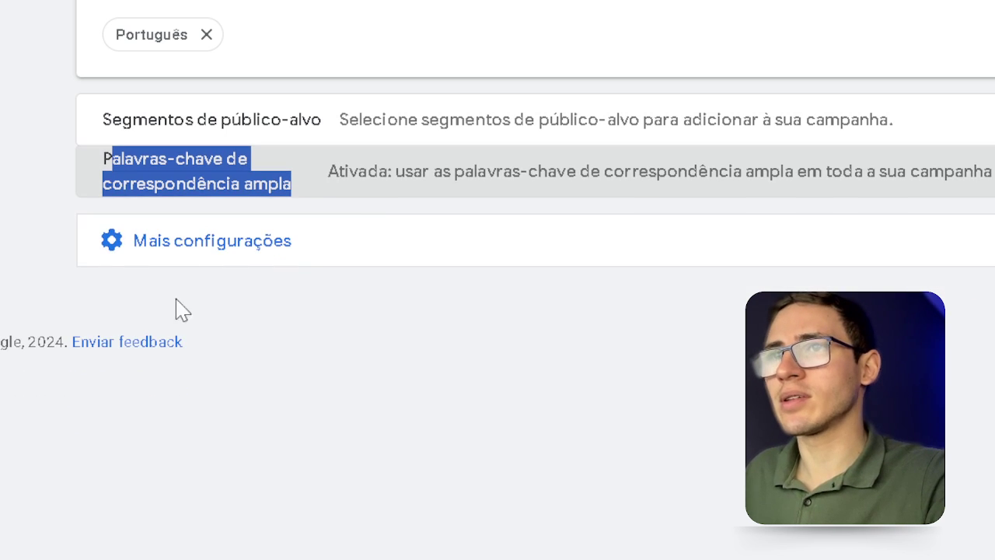
pyautogui.click(233, 194)
pyautogui.click(146, 368)
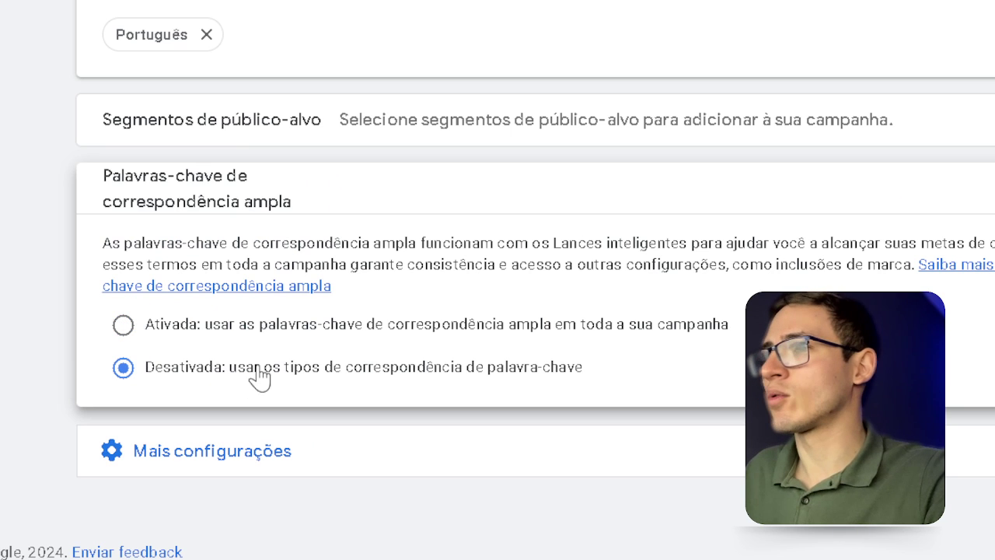
# - Open the ad schedule in the additional campaign settings and set the daily start time to 06:00
pyautogui.click(441, 464)
pyautogui.scroll(-3, 467, 477)
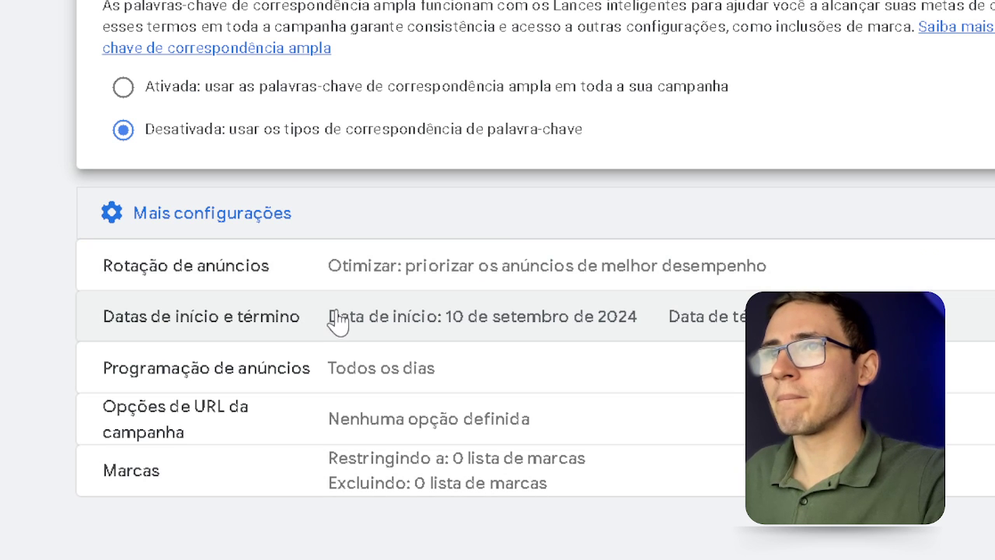
pyautogui.click(340, 377)
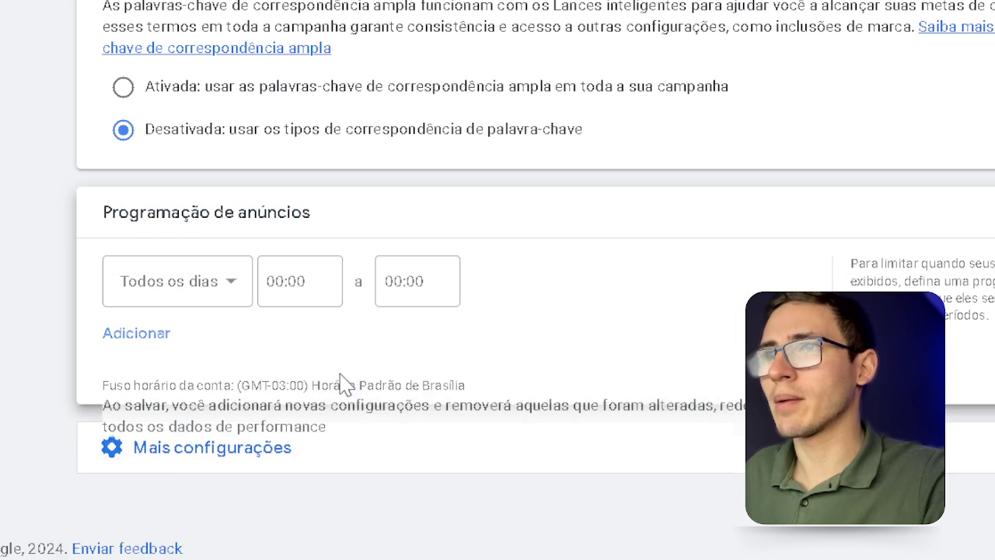
pyautogui.click(214, 294)
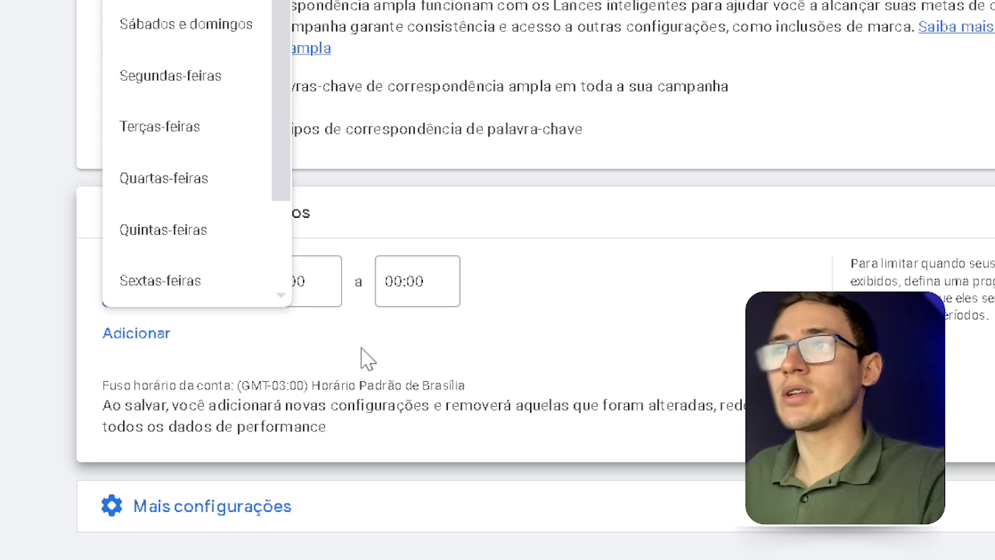
pyautogui.click(388, 323)
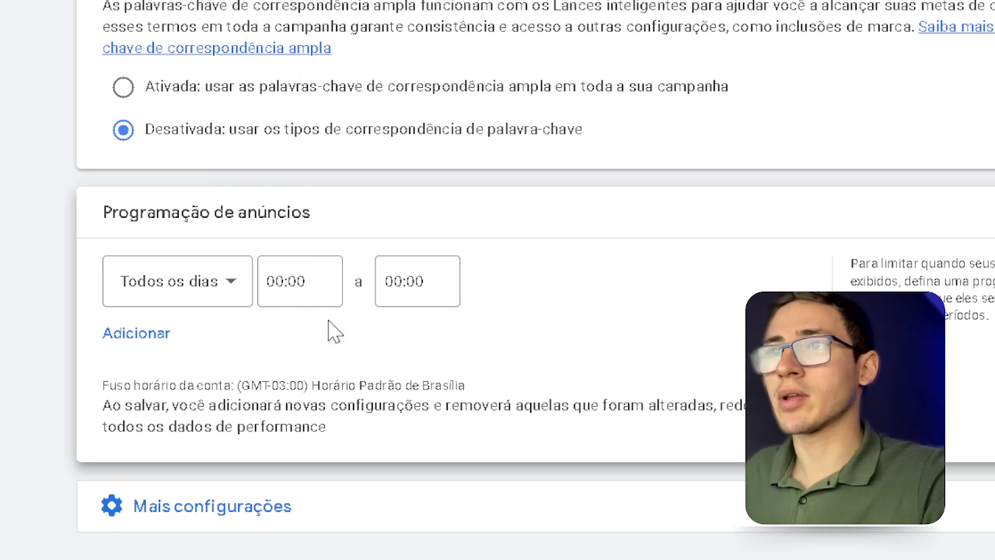
pyautogui.click(287, 282)
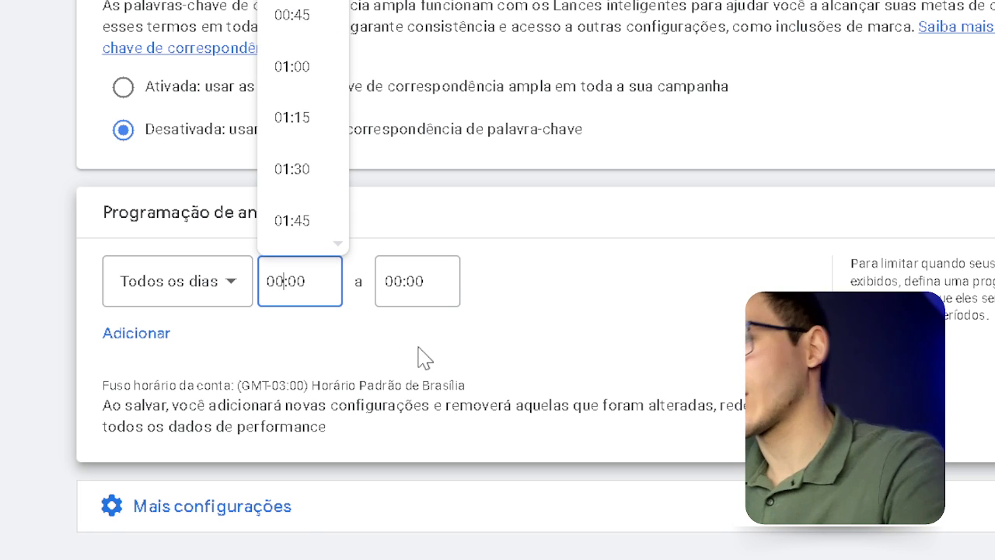
pyautogui.press('BackSpace')
pyautogui.write('6')
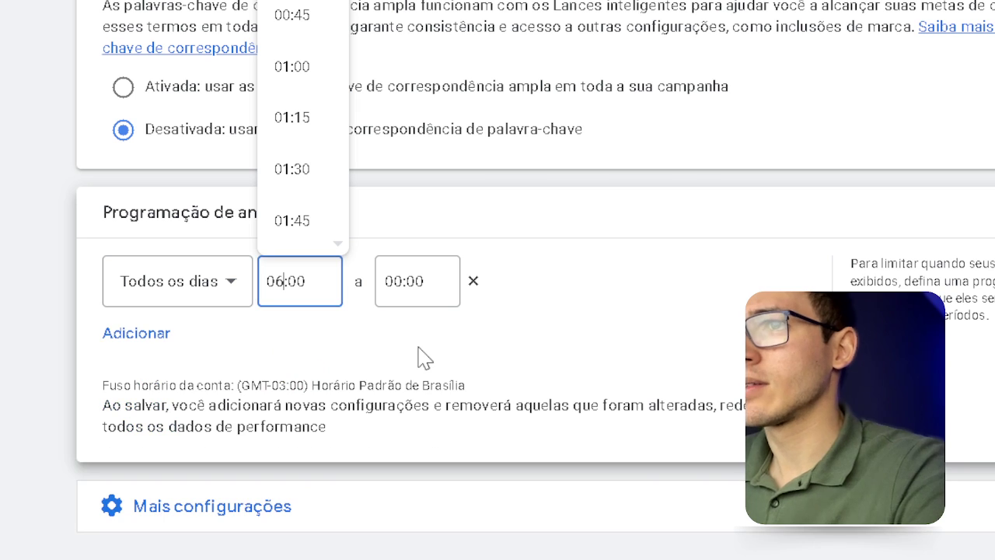
# - Set the ad schedule's end time to 23:00 for all days
pyautogui.click(453, 280)
pyautogui.press('BackSpace')
pyautogui.press('BackSpace')
pyautogui.press('BackSpace')
pyautogui.press('BackSpace')
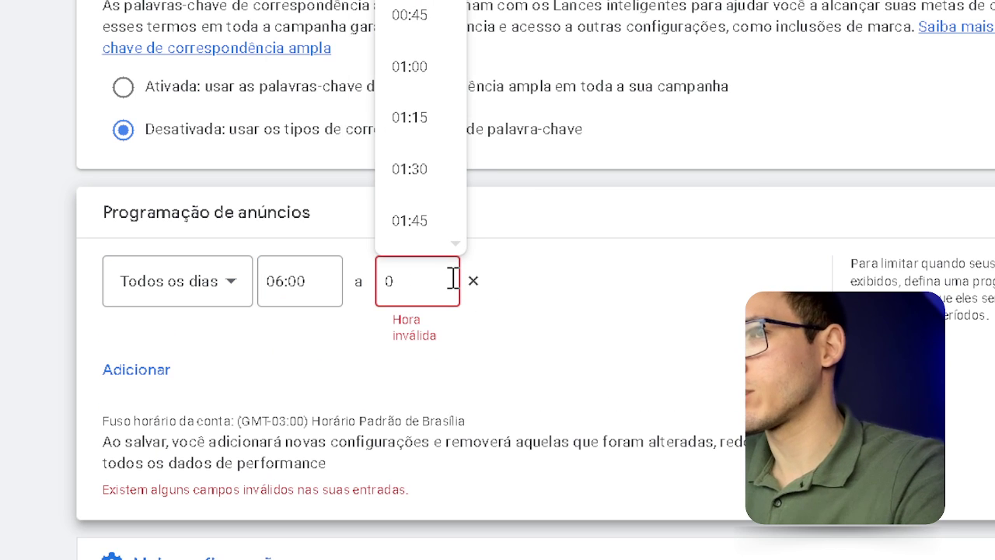
pyautogui.hotkey('ctrl', 'z')
pyautogui.hotkey('ctrl', 'a')
pyautogui.write('2300')
pyautogui.press('BackSpace')
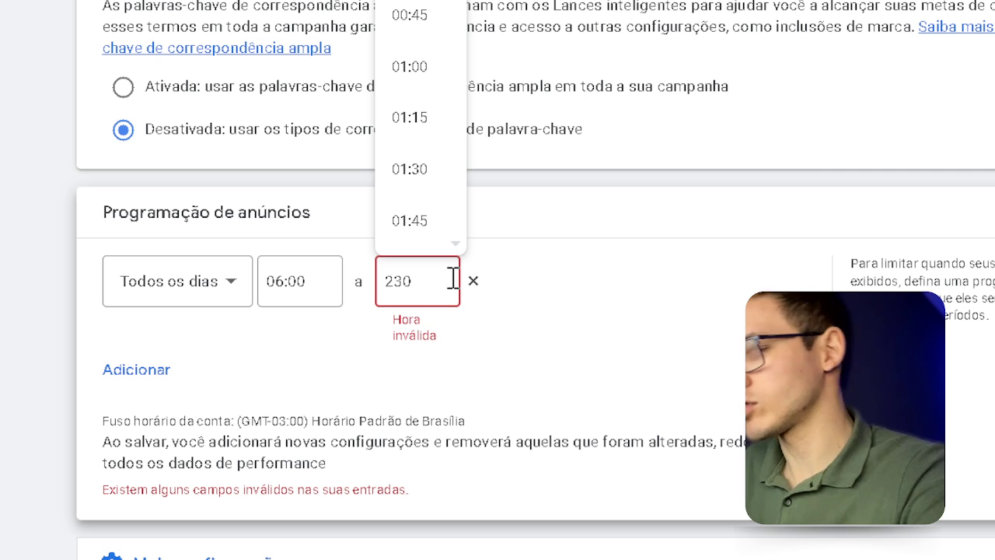
pyautogui.press('BackSpace')
pyautogui.write(':00')
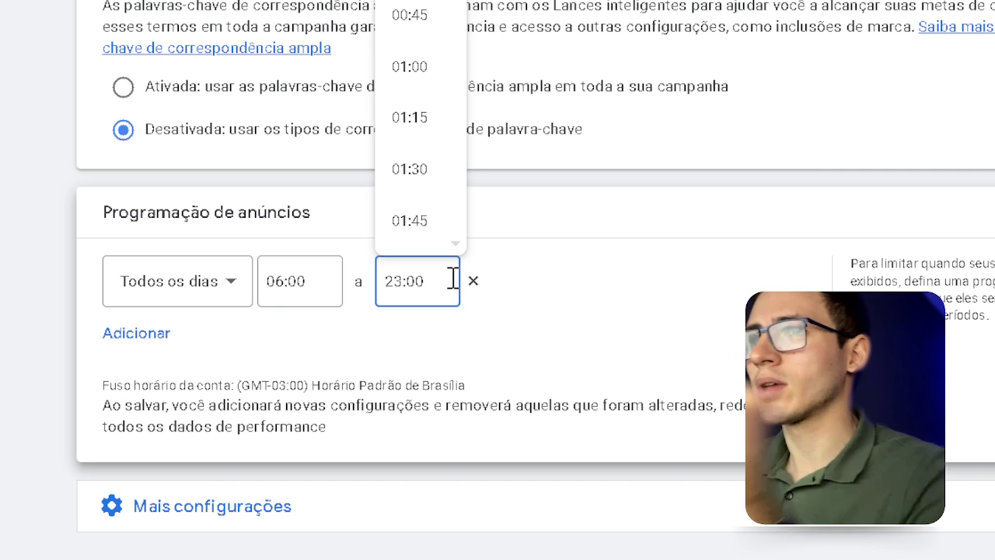
pyautogui.click(613, 269)
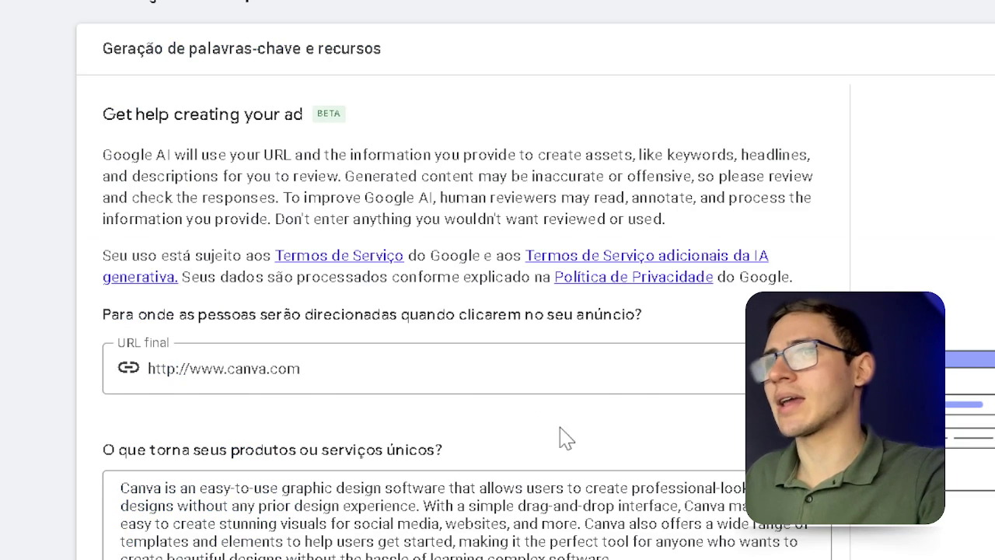
# - Move past the keyword and asset generation page and delete all suggested keywords from the ad group's keyword list
pyautogui.scroll(-3, 558, 427)
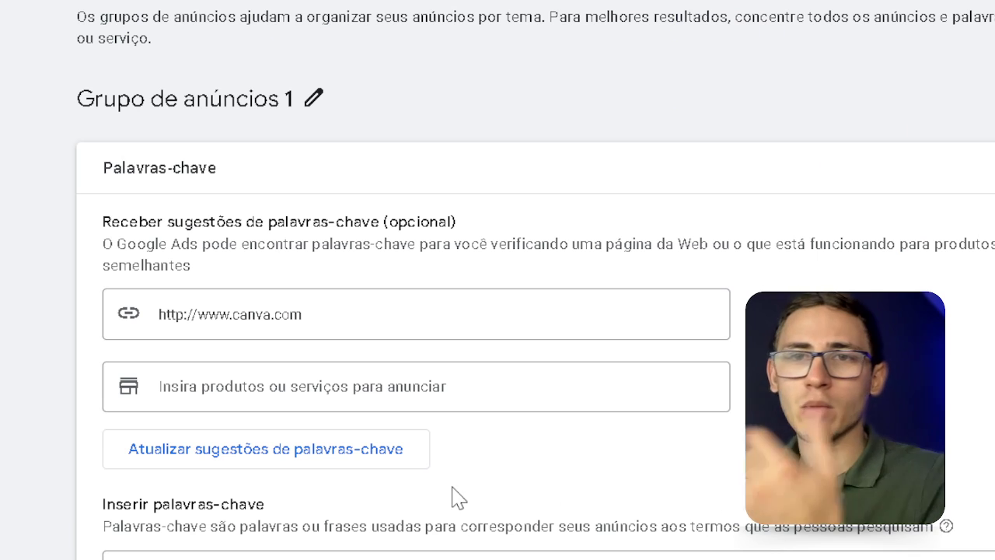
pyautogui.click(420, 447)
pyautogui.scroll(-2, 420, 439)
pyautogui.scroll(-5, 420, 433)
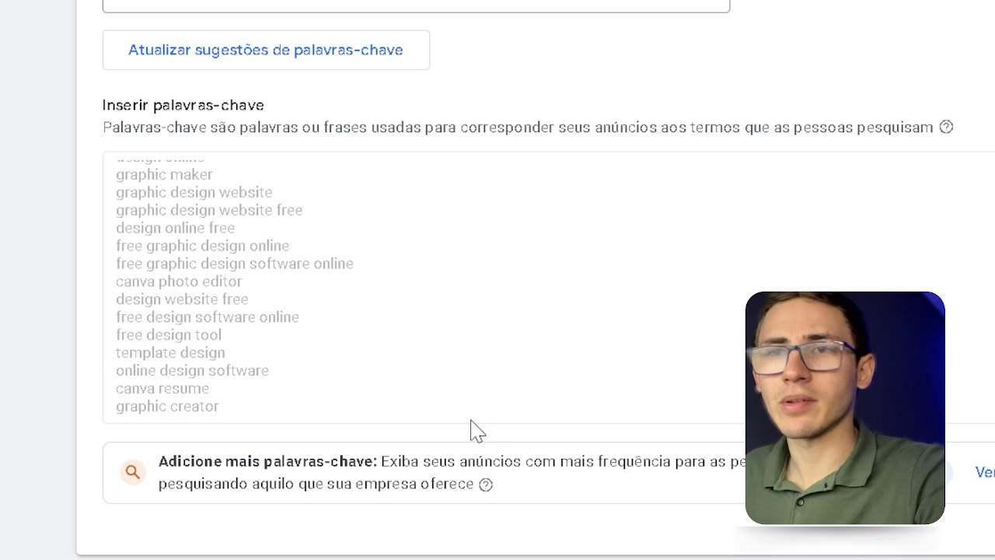
pyautogui.click(493, 384)
pyautogui.scroll(-2, 503, 396)
pyautogui.scroll(2, 406, 343)
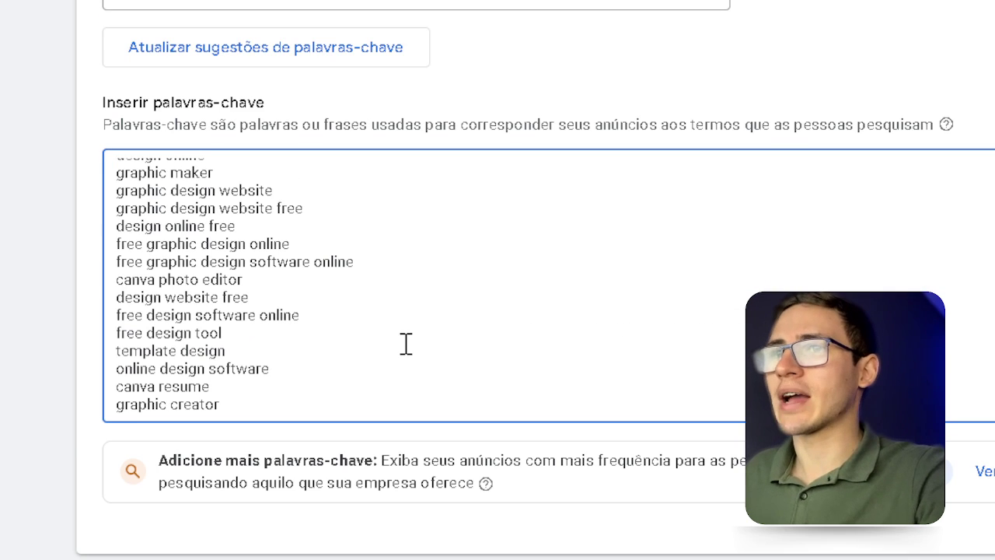
pyautogui.click(417, 363)
pyautogui.hotkey('ctrl', 'a')
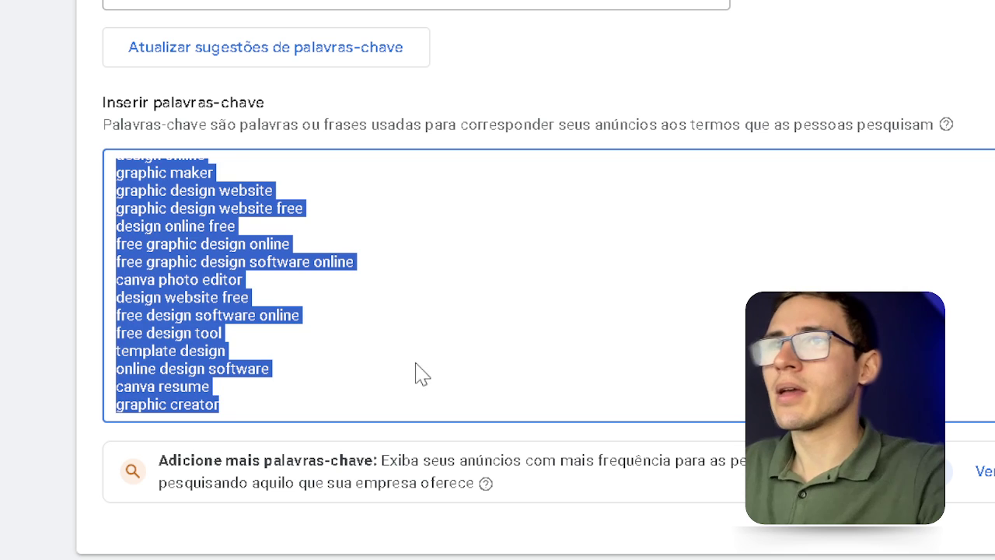
pyautogui.press('BackSpace')
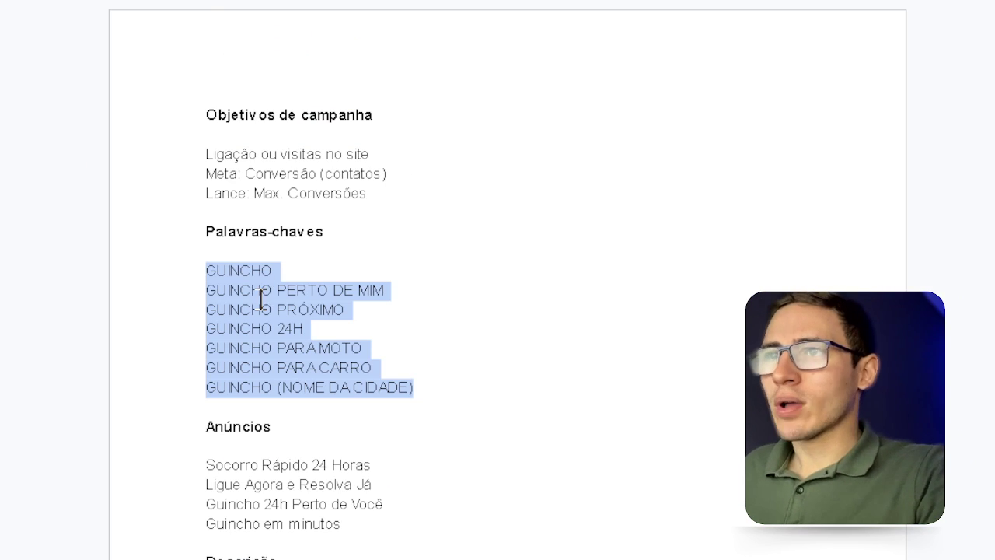
# - Copy the keywords from GUINCHO through GUINCHO (NOME DA CIDADE) in the planning document into the ad group's keyword list
pyautogui.rightClick(262, 297)
pyautogui.click(310, 155)
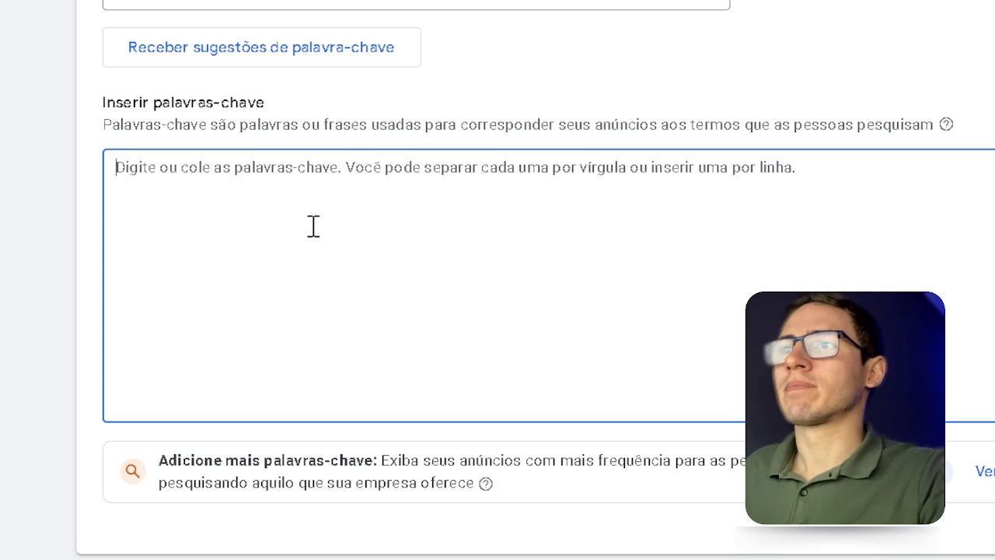
pyautogui.write('GUINCHO GUINCHO PERTO DE MIM GUINCHO PRÓXIMO GUINCHO 24H GUINCHO PARA MOTO GUINCHO PARA CARRO GUINCHO (NOME DA CIDADE)')
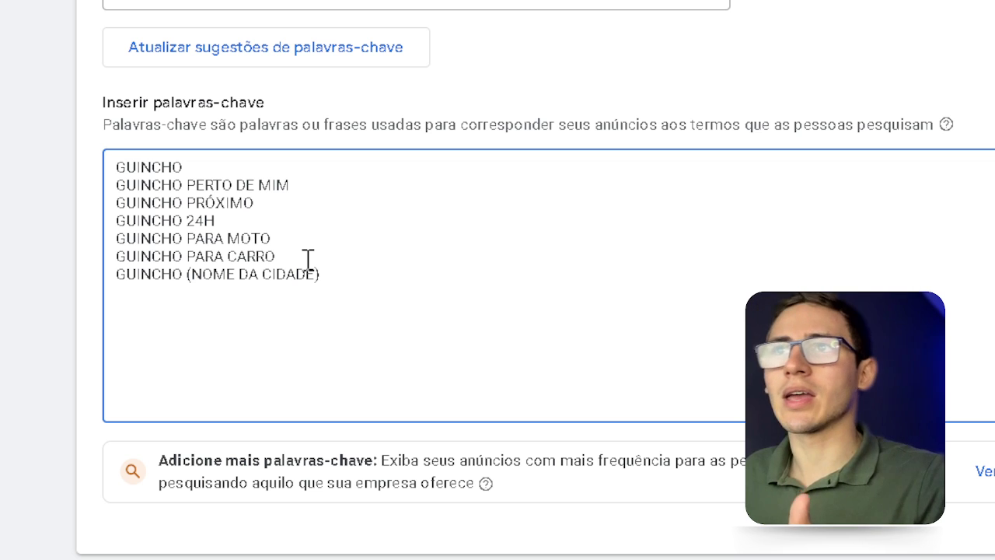
# - Replace the (NOME DA CIDADE) placeholder in the last keyword with CAMPINAS
pyautogui.click(333, 187)
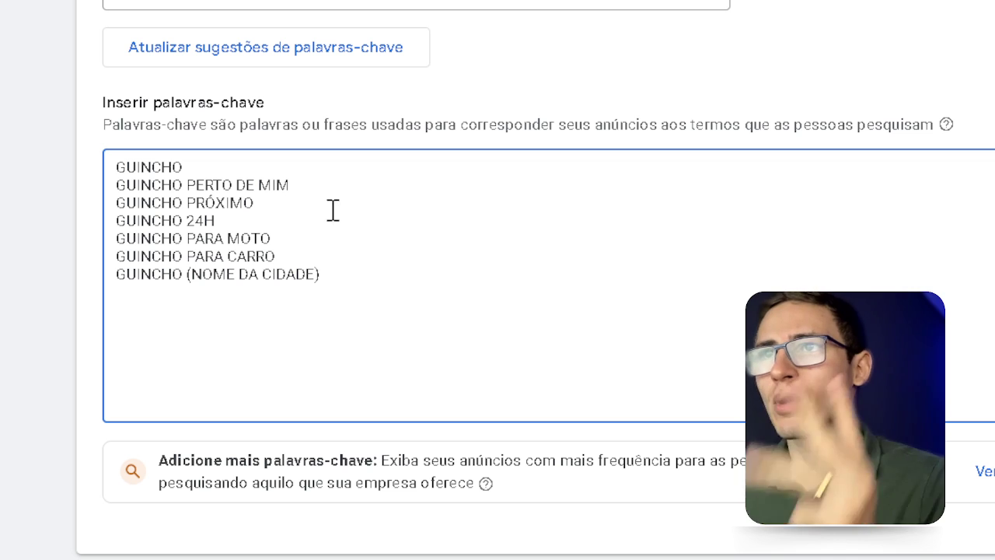
pyautogui.click(330, 217)
pyautogui.click(334, 237)
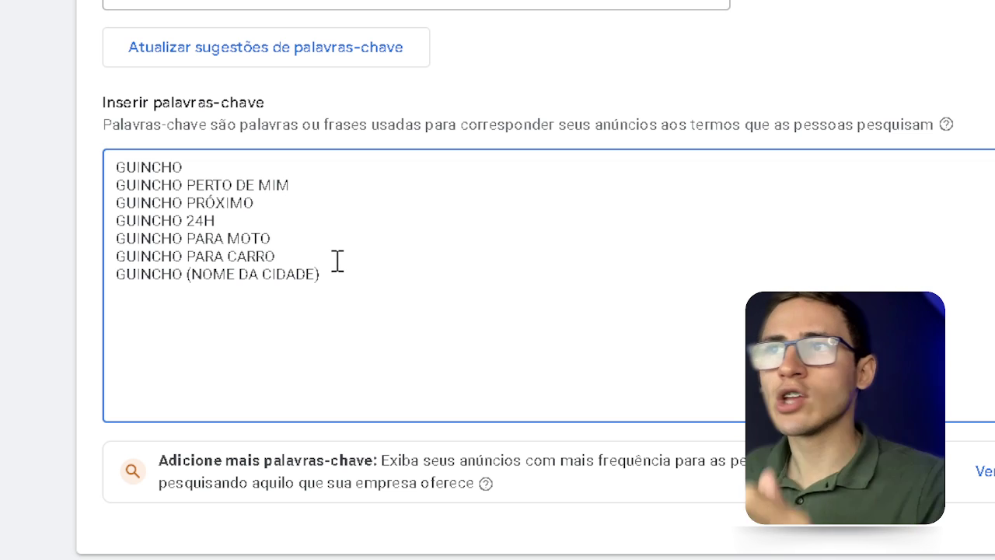
pyautogui.click(338, 258)
pyautogui.moveTo(334, 279); pyautogui.dragTo(189, 281)
pyautogui.write('cam')
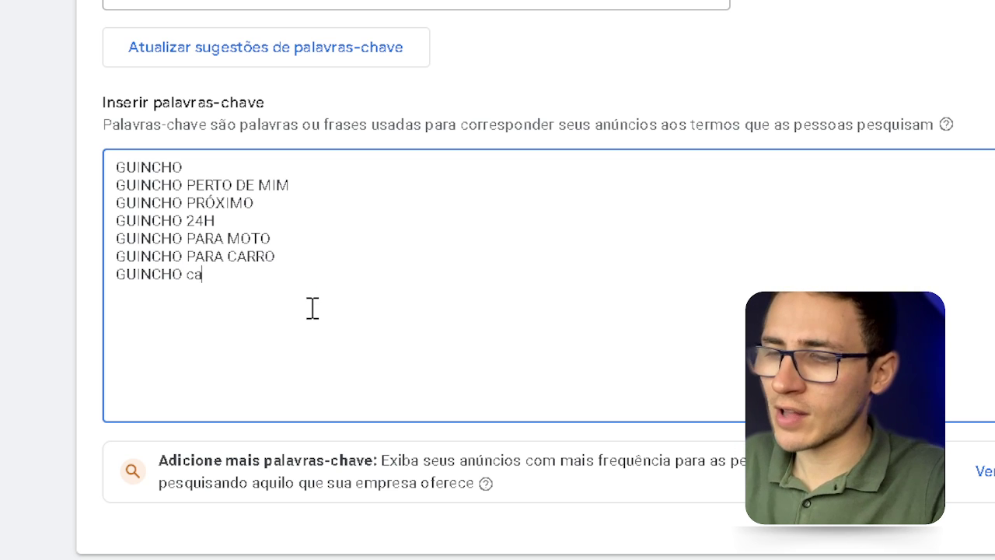
pyautogui.press('BackSpace')
pyautogui.press('BackSpace')
pyautogui.press('BackSpace')
pyautogui.write('CAMPINAS')
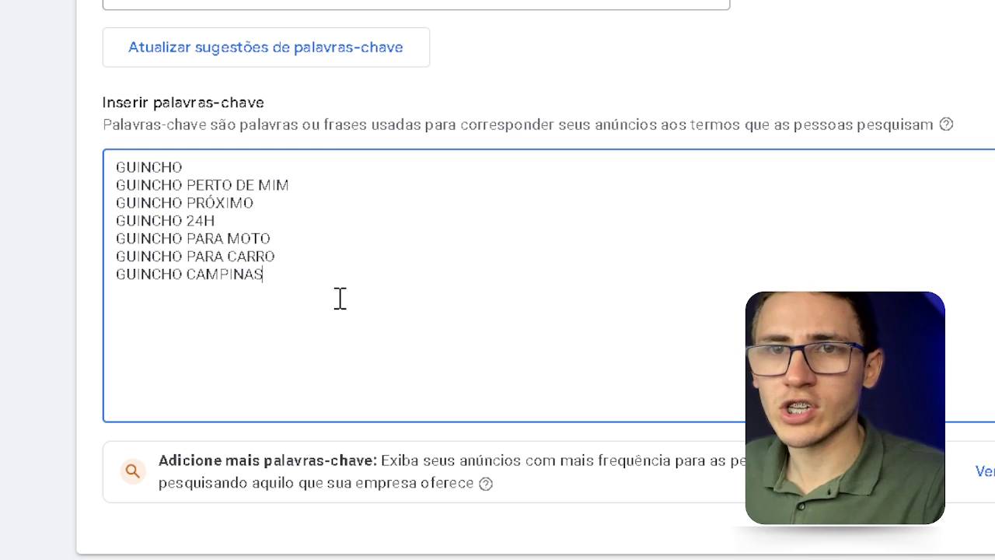
pyautogui.scroll(-2, 471, 271)
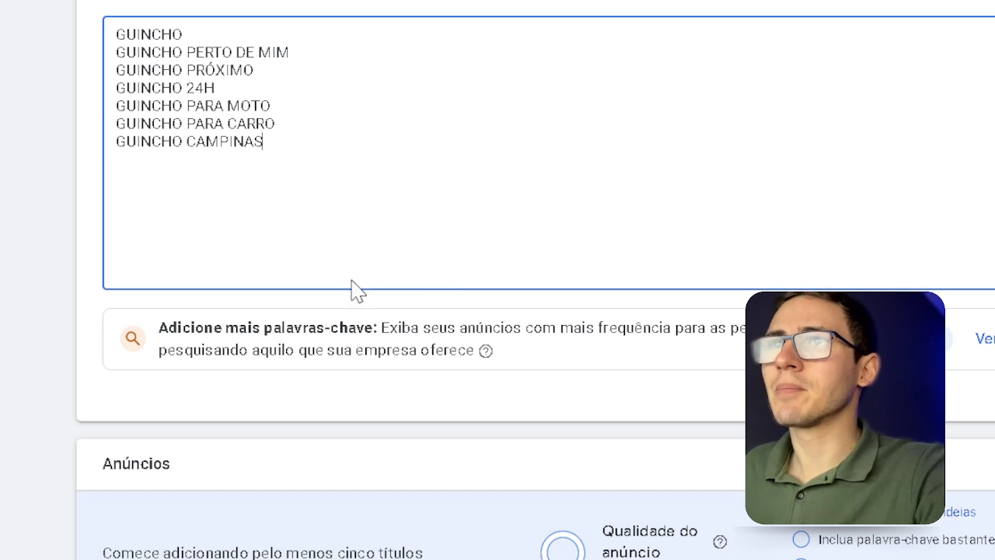
pyautogui.moveTo(413, 144); pyautogui.dragTo(98, 20)
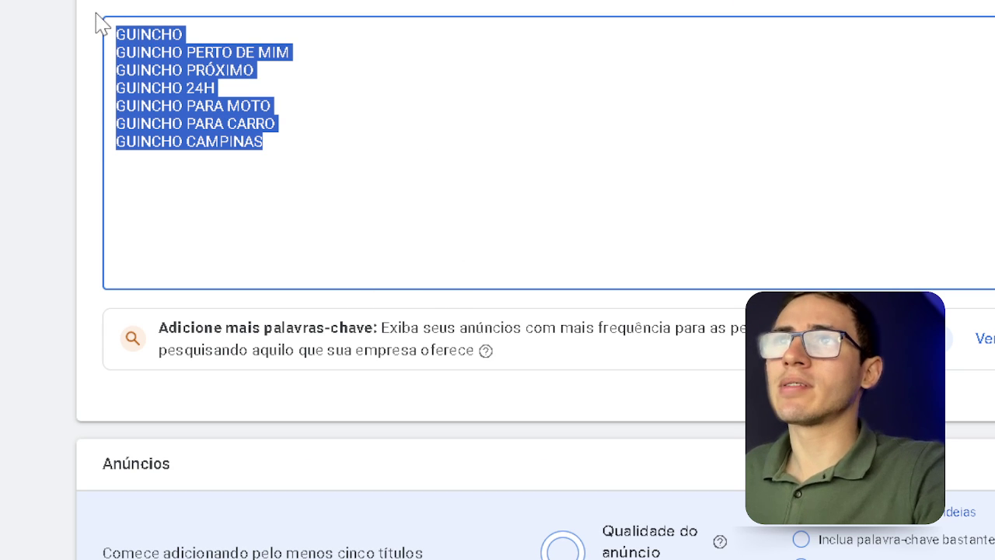
pyautogui.click(395, 145)
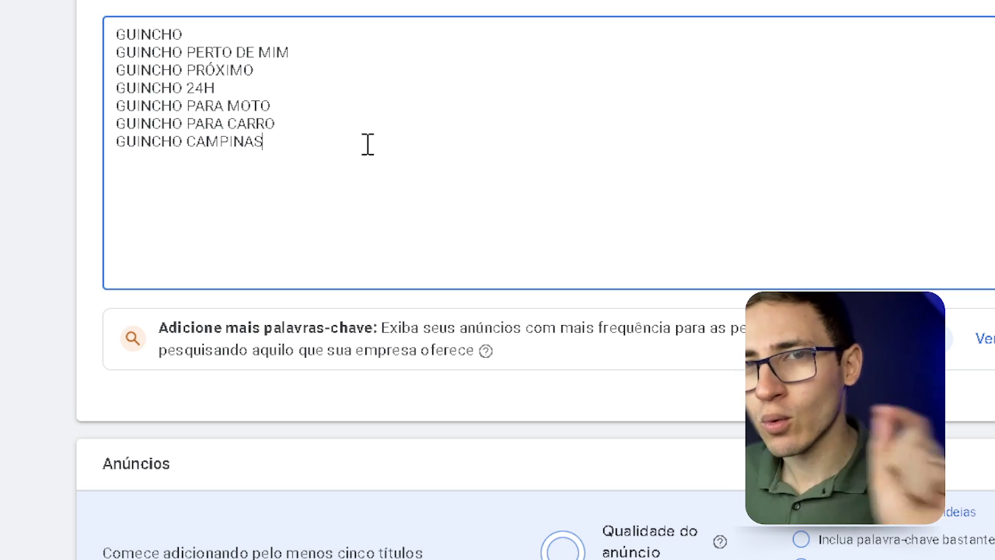
# - Select the ad's final URL and read the warning attached to it
pyautogui.scroll(-7, 368, 145)
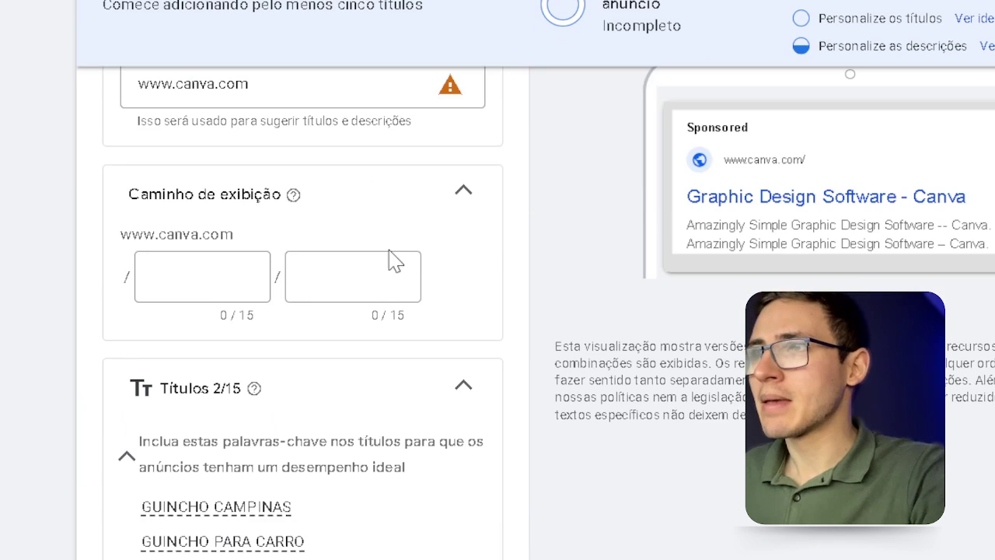
pyautogui.click(362, 101)
pyautogui.tripleClick(302, 88)
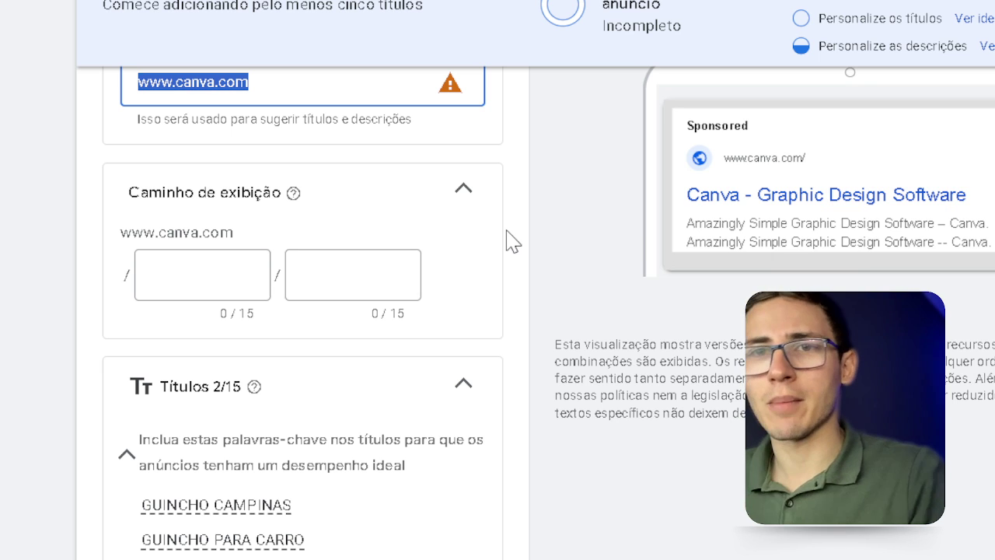
pyautogui.moveTo(464, 86)
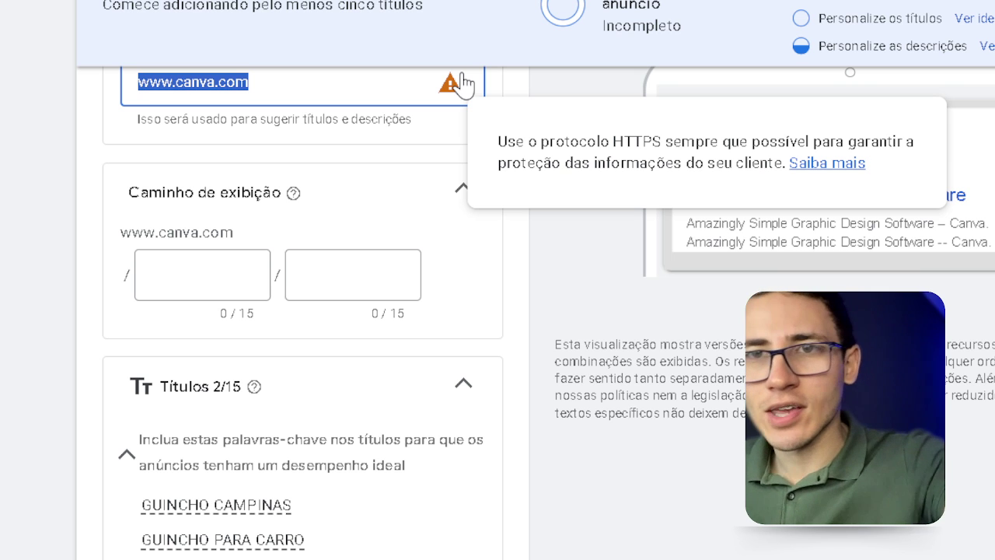
# - Replace the ad's first headline with "Socorro Rápido 24 Horas" from the planning document
pyautogui.scroll(-3, 311, 187)
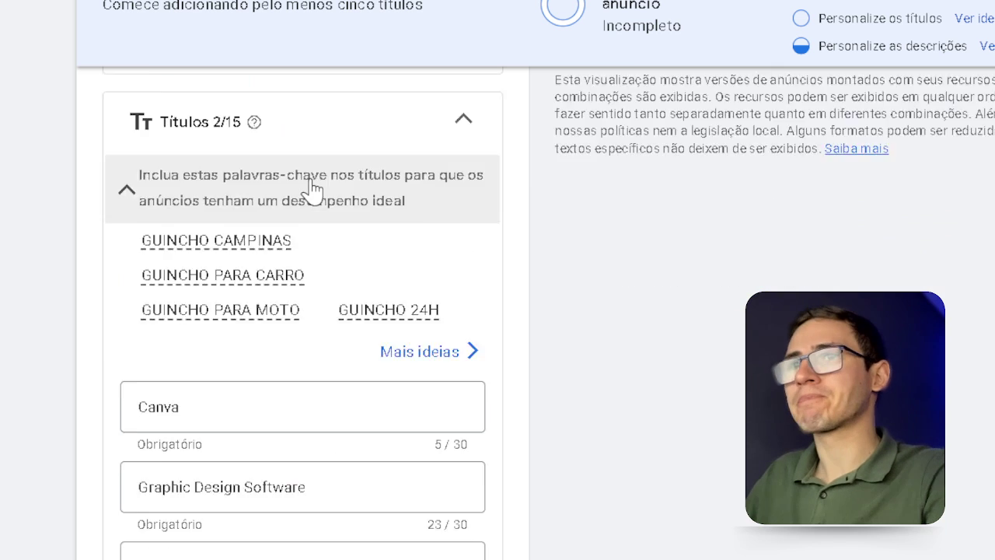
pyautogui.scroll(-2, 311, 187)
pyautogui.doubleClick(271, 270)
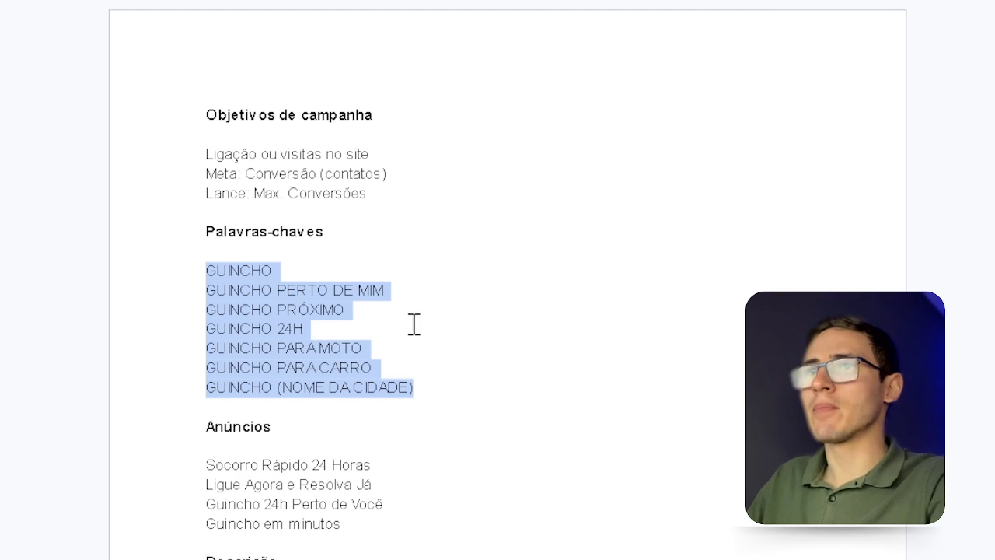
pyautogui.click(416, 326)
pyautogui.scroll(-3, 415, 326)
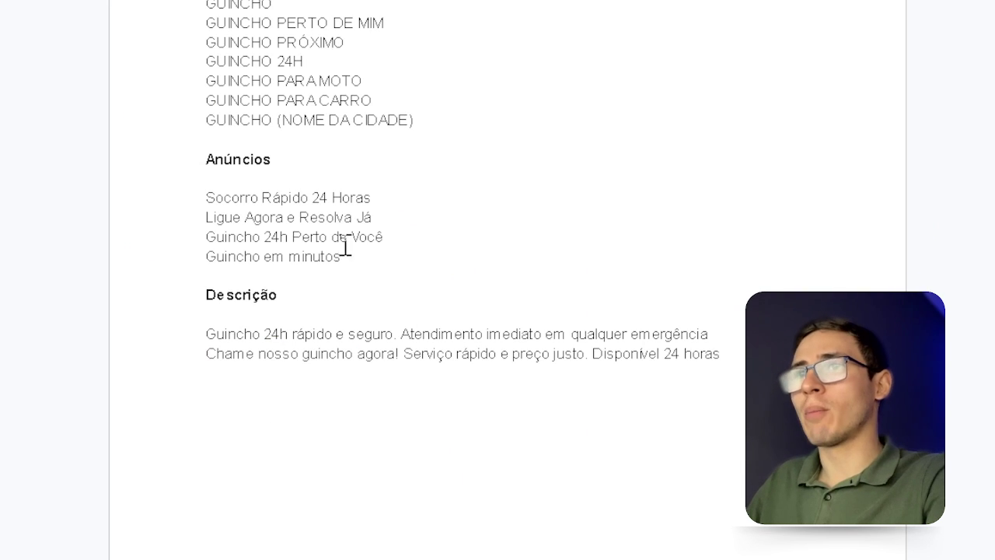
pyautogui.moveTo(407, 211); pyautogui.dragTo(209, 210)
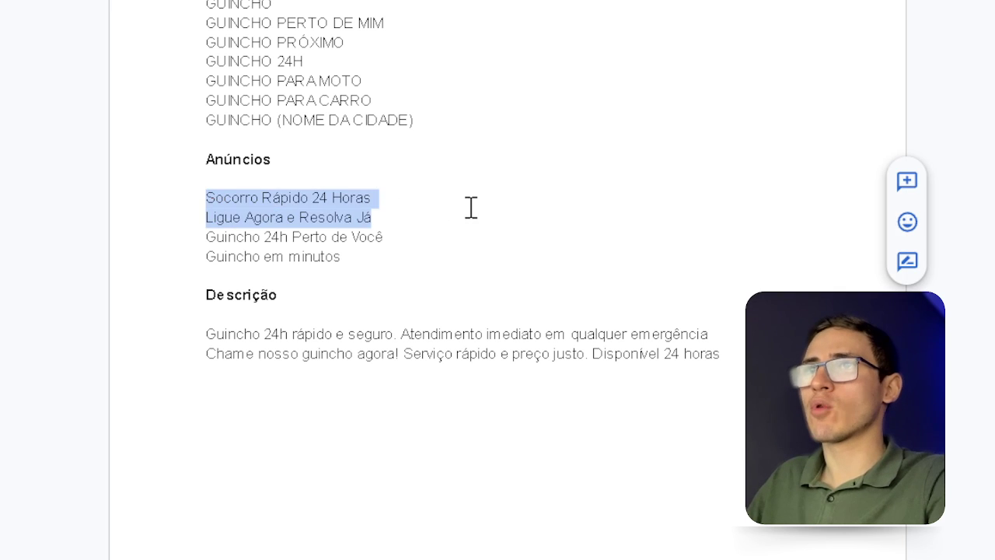
pyautogui.moveTo(374, 199); pyautogui.dragTo(202, 204)
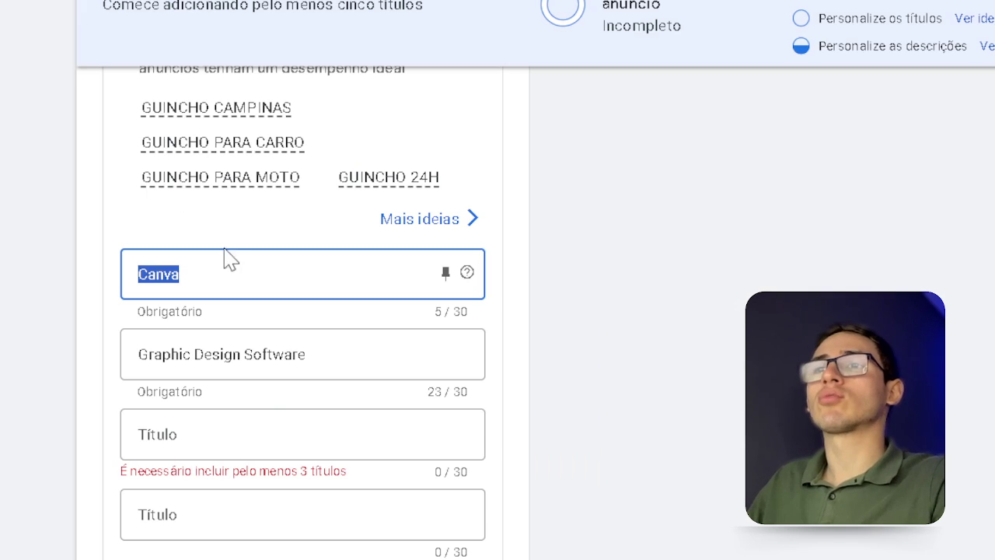
pyautogui.write('Socorro Rápido 24 Horas')
# - Set the second headline to "Ligue Agora e Resolva Já" and the third to "Guincho 24h Perto de Você" from the planning document
pyautogui.click(319, 354)
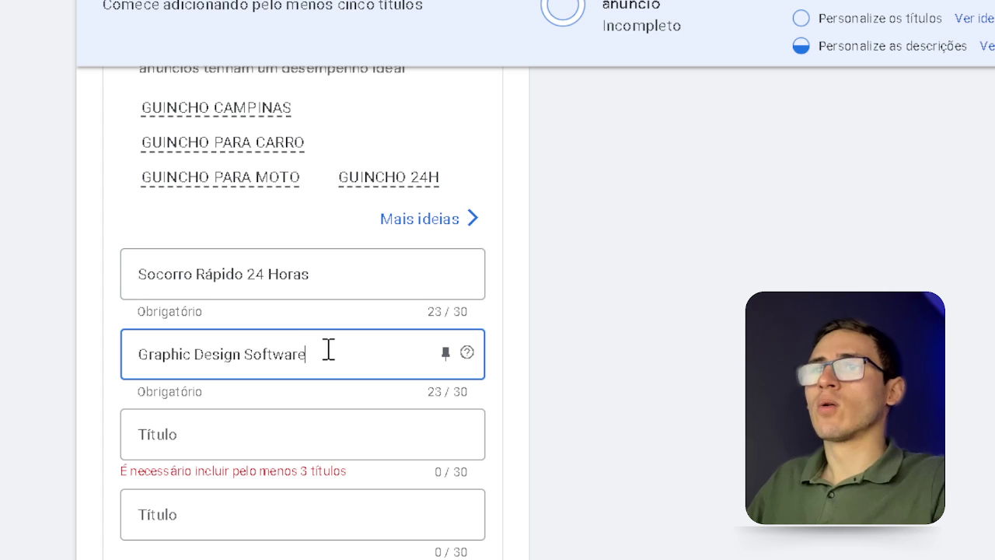
pyautogui.hotkey('ctrl', 'a')
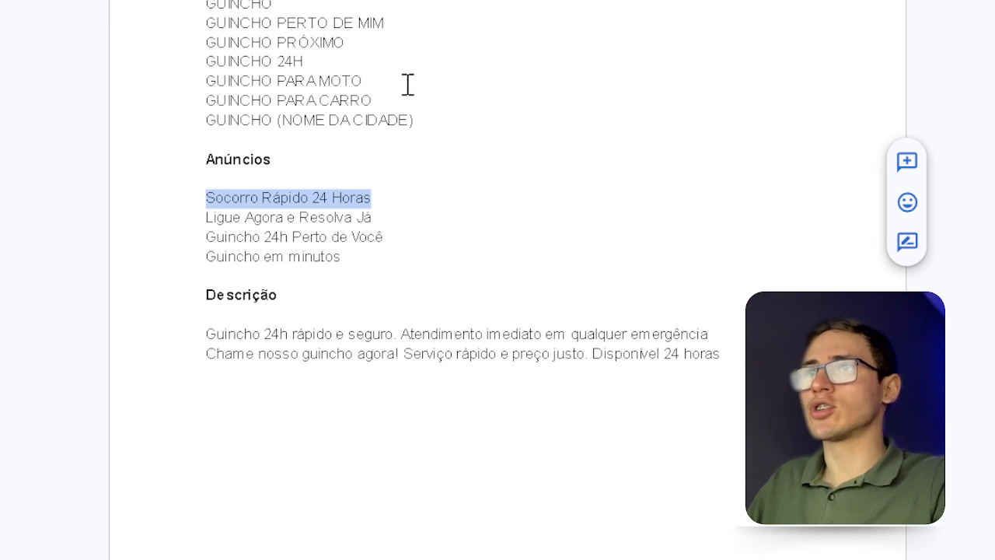
pyautogui.moveTo(409, 218); pyautogui.dragTo(154, 218)
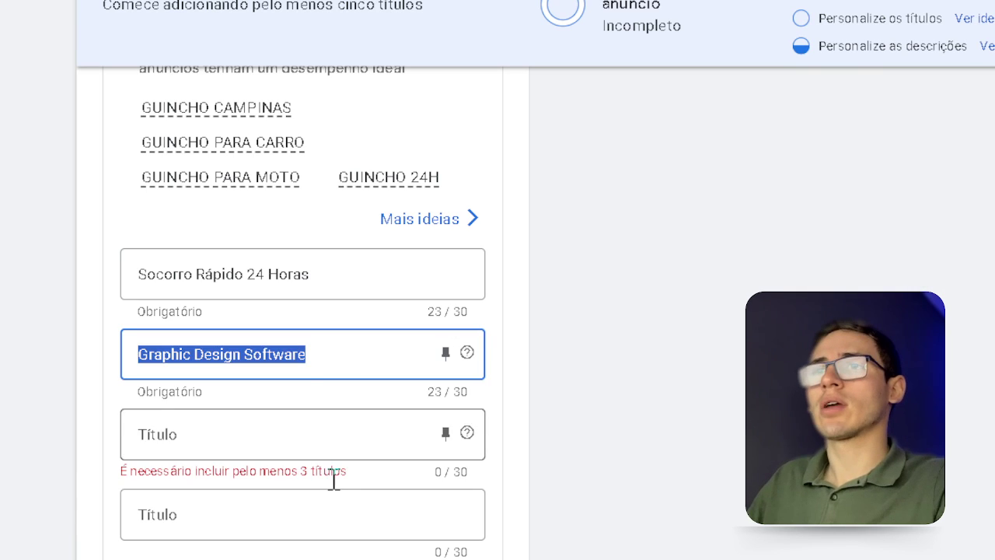
pyautogui.write('Ligue Agora e Resolva Já')
pyautogui.click(303, 445)
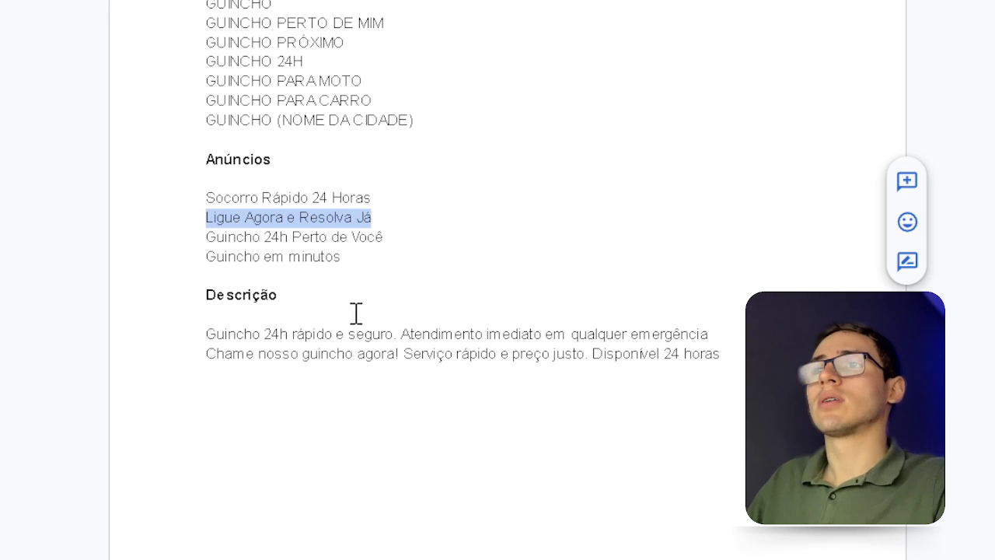
pyautogui.moveTo(408, 238); pyautogui.dragTo(207, 235)
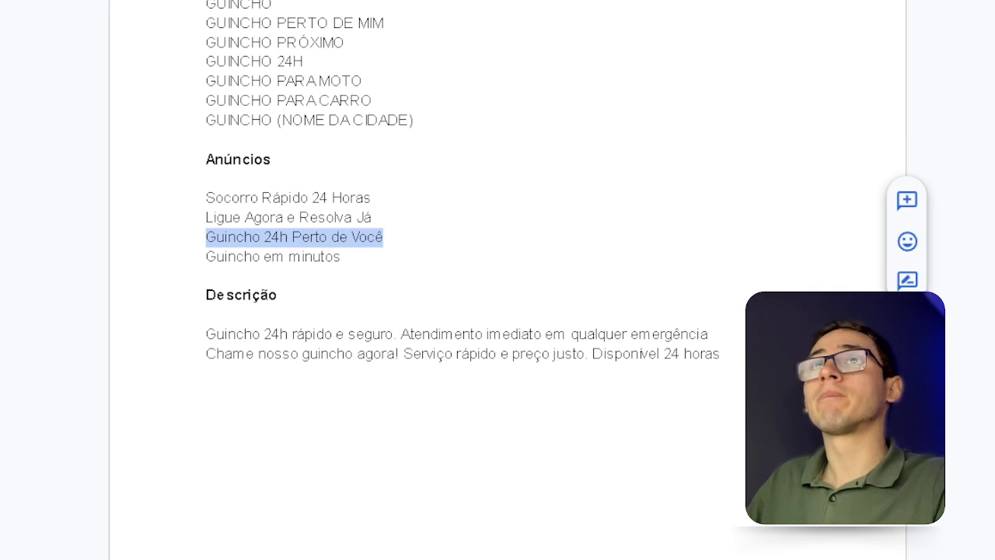
pyautogui.write('Guincho 24h Perto de Você')
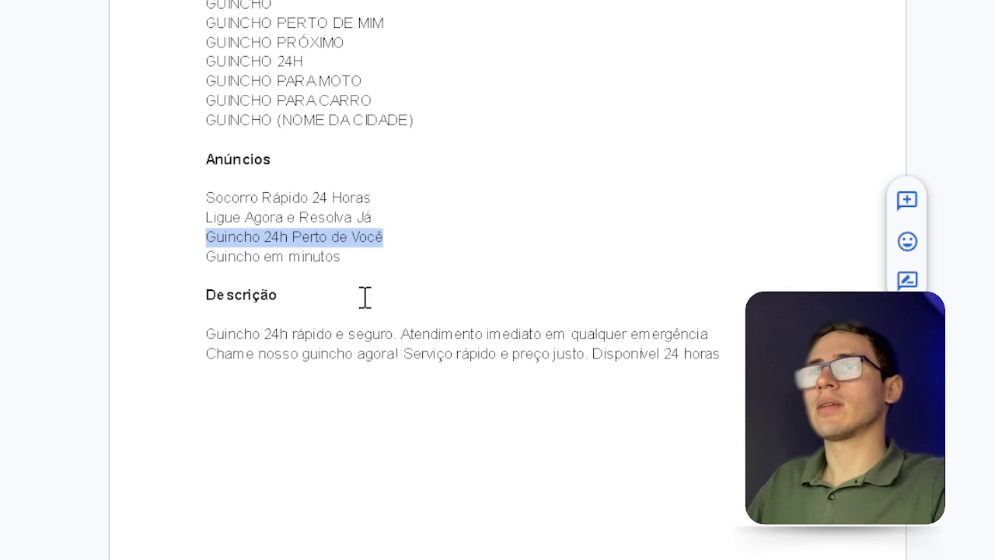
# - Copy "Guincho em minutos" from the planning document into the ad's fourth headline
pyautogui.moveTo(388, 259); pyautogui.dragTo(202, 257)
pyautogui.hotkey('ctrl', 'c')
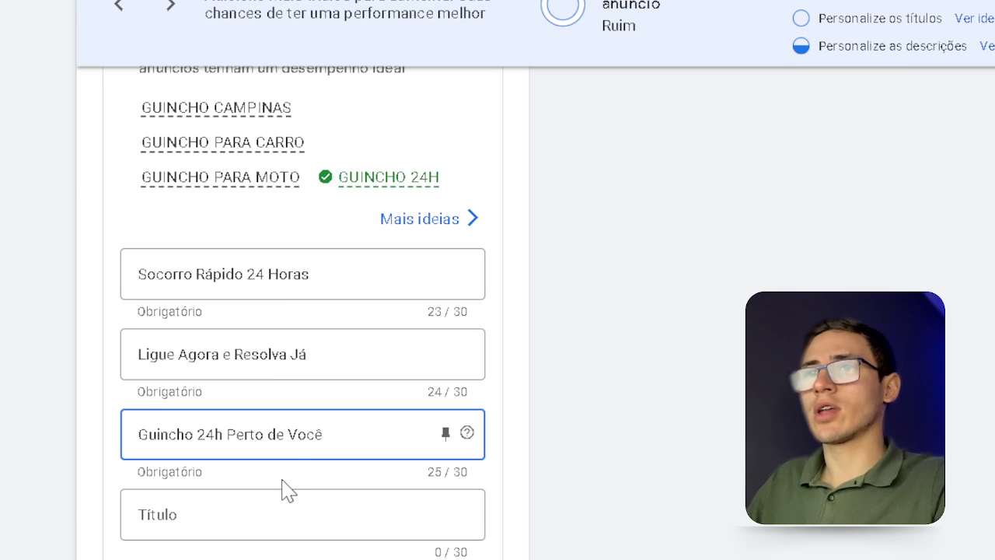
pyautogui.click(268, 513)
pyautogui.hotkey('ctrl', 'v')
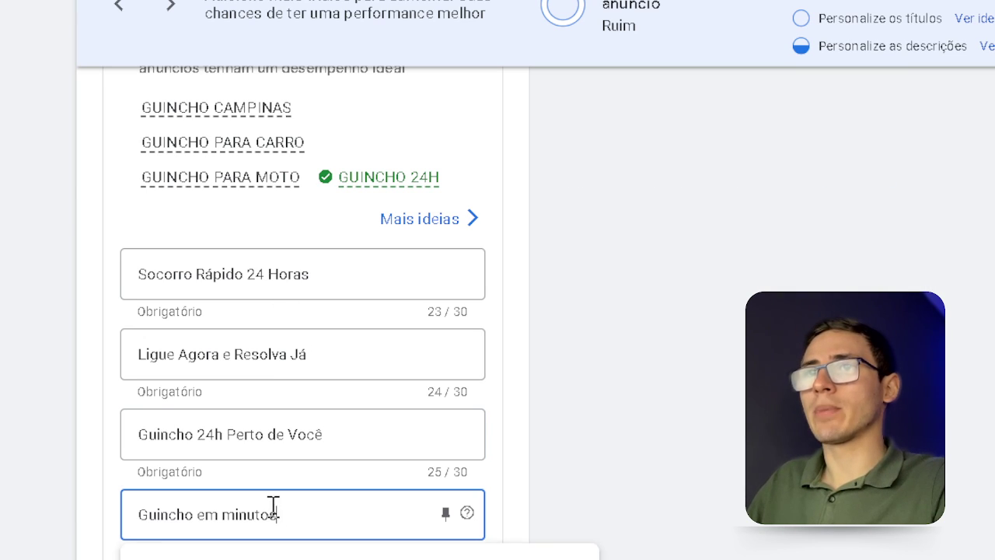
pyautogui.click(89, 496)
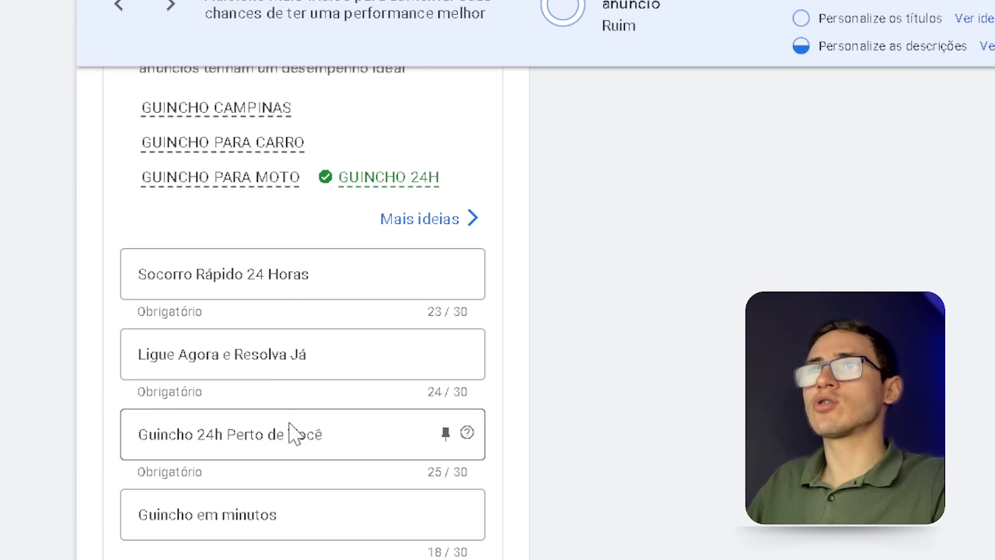
# - Enter "Guincho para moto" as the ad's fifth headline
pyautogui.scroll(-2, 299, 439)
pyautogui.click(294, 462)
pyautogui.write('G')
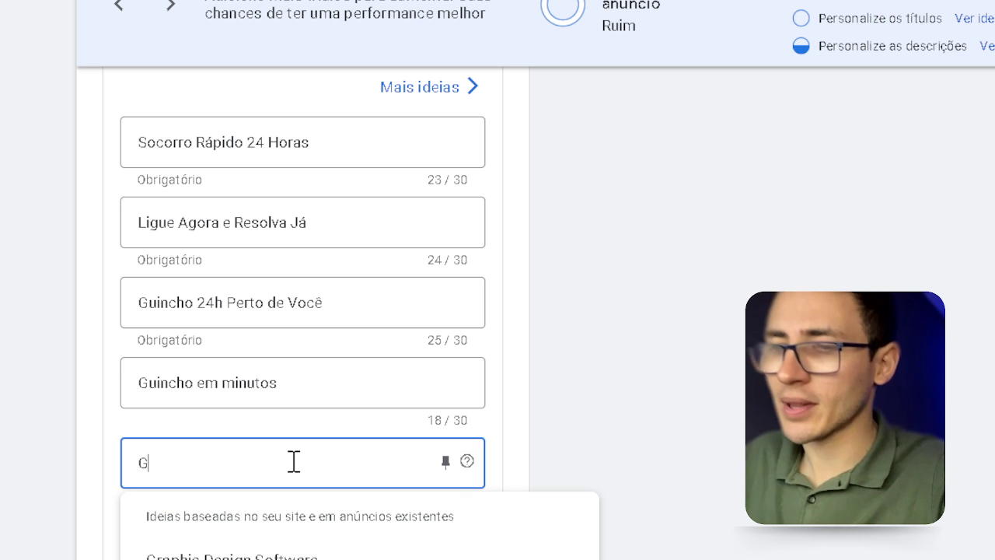
pyautogui.write('uincho para moto')
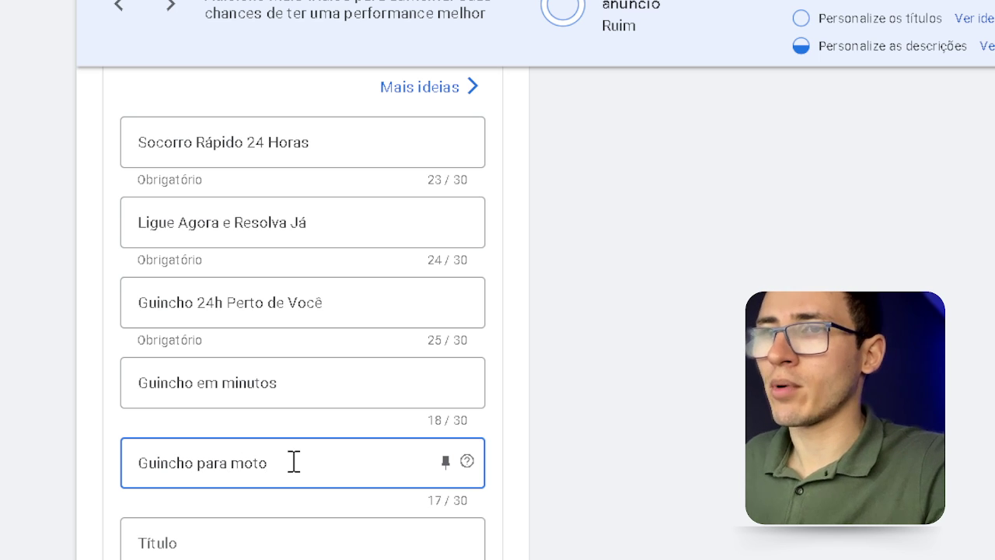
# - Enter "Guincho para carro" as the ad's sixth headline and check the ad preview
pyautogui.scroll(2, 294, 462)
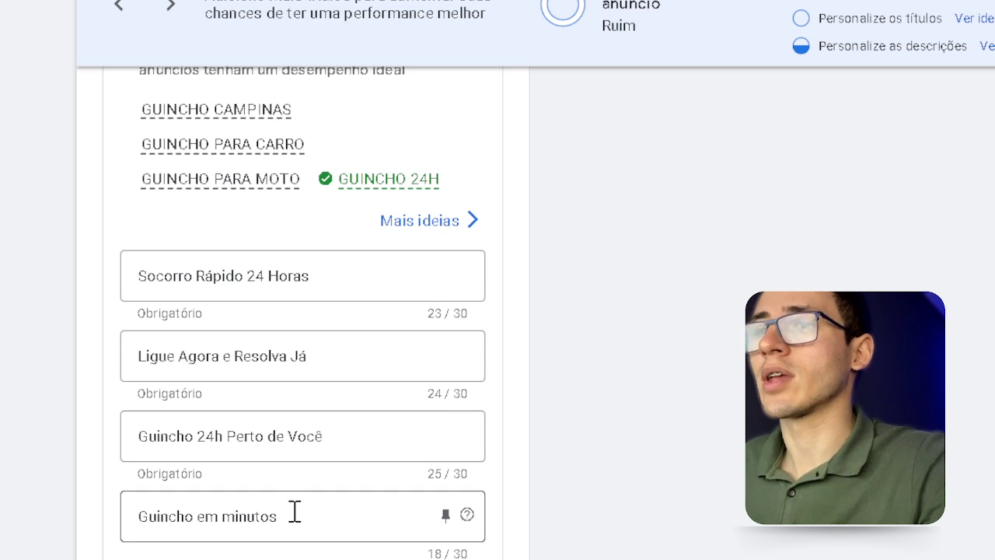
pyautogui.scroll(-2, 293, 513)
pyautogui.click(288, 545)
pyautogui.write('G')
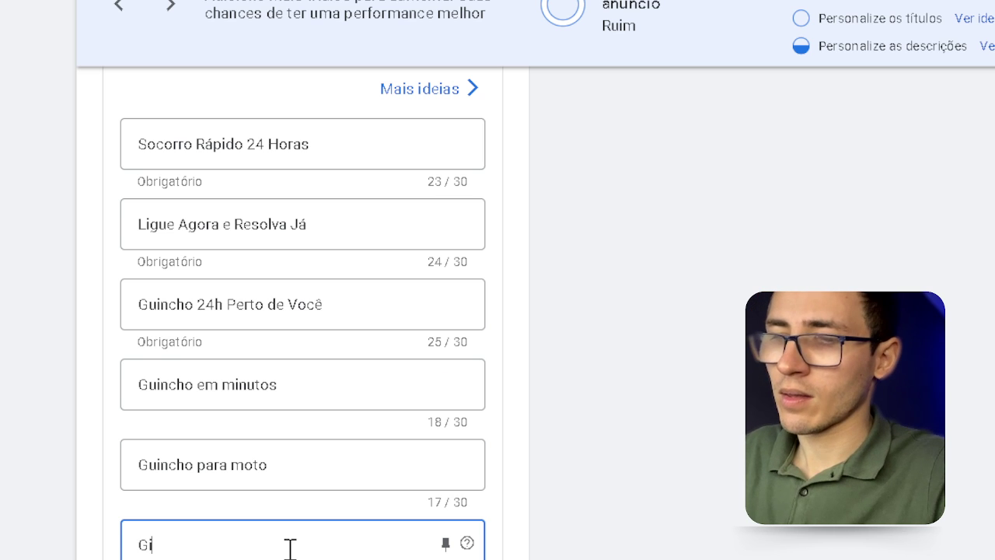
pyautogui.write('uinch')
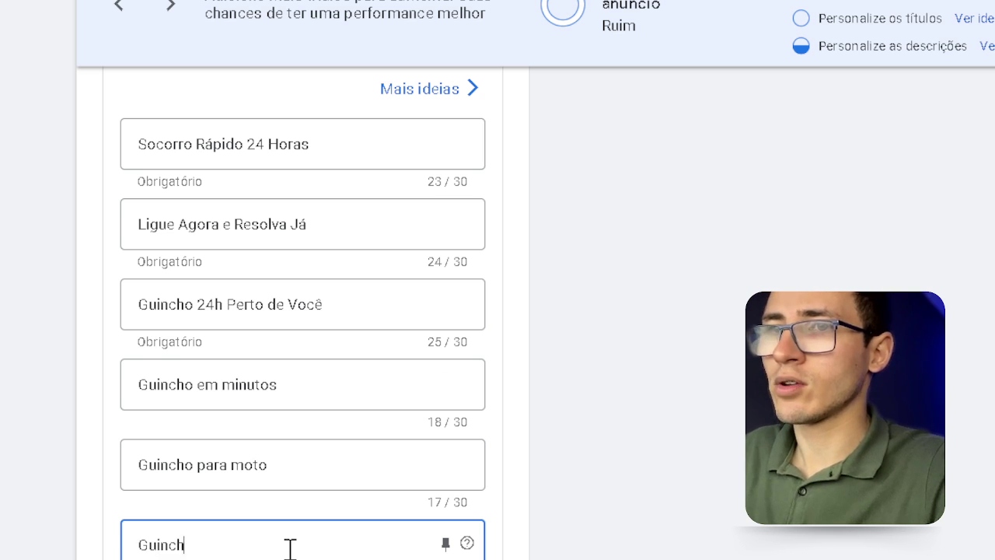
pyautogui.write('o para carro')
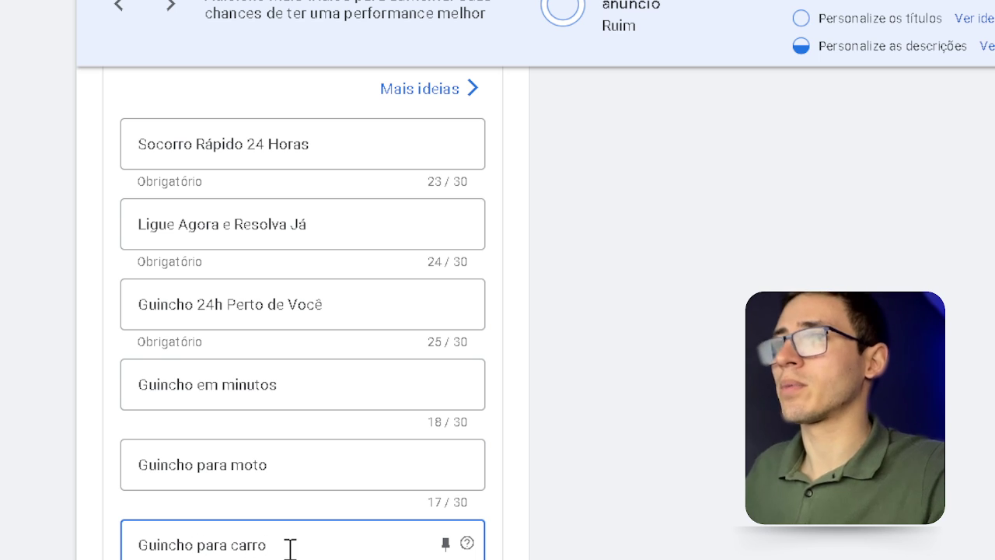
pyautogui.scroll(2, 303, 311)
pyautogui.scroll(8, 303, 311)
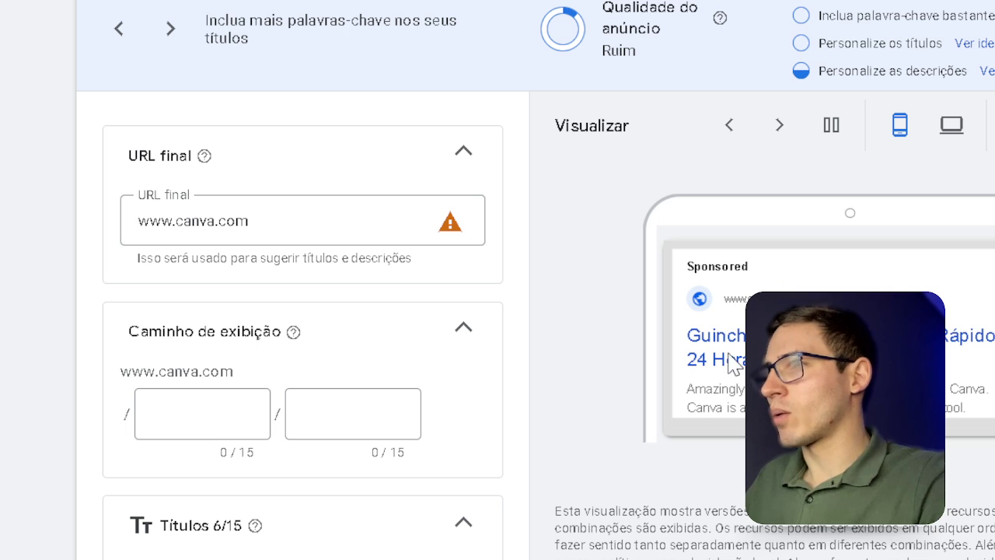
# - Clear the prefilled Canva text from the ad's third description
pyautogui.scroll(-12, 615, 382)
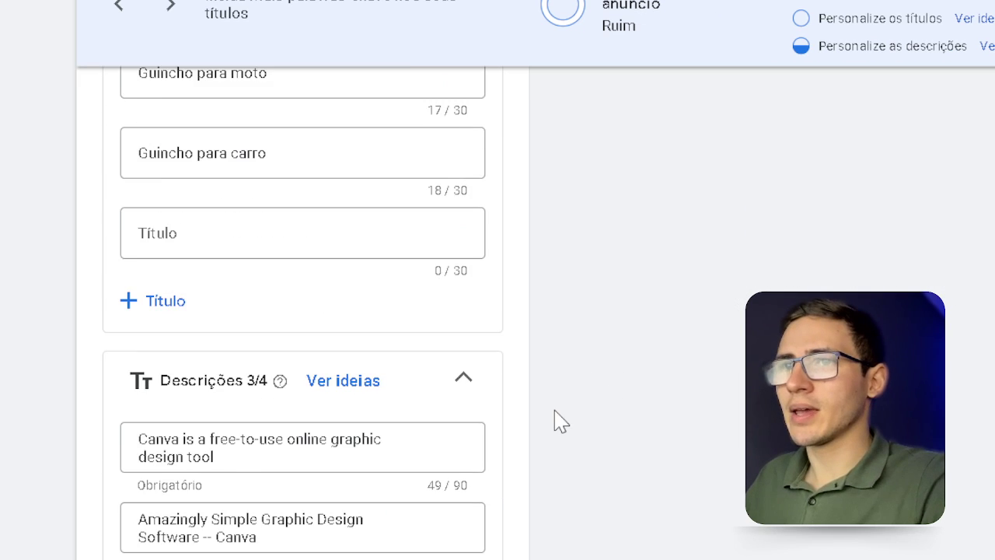
pyautogui.tripleClick(326, 472)
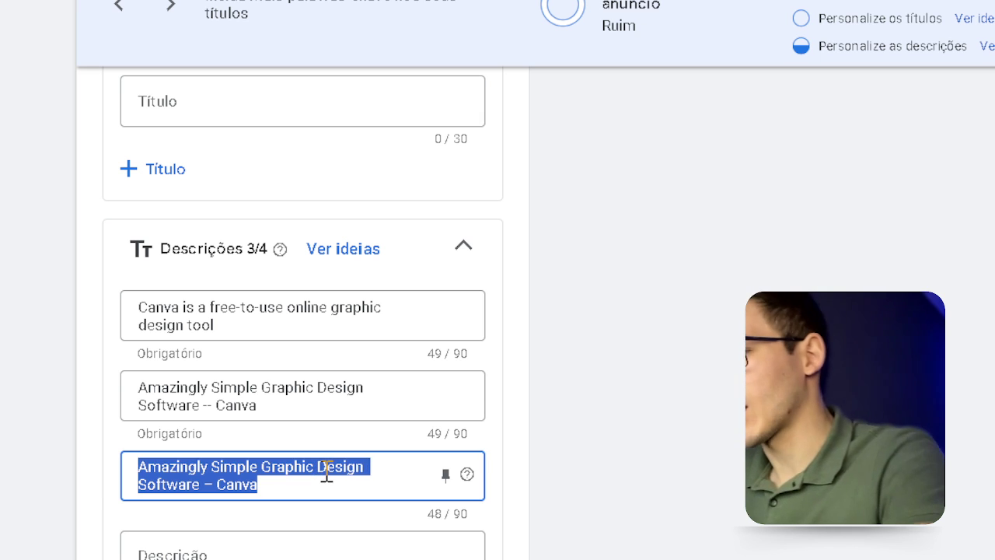
pyautogui.press('BackSpace')
# - Replace the first description with "Guincho 24h rápido e seguro. Atendimento imediato em qualquer emergência" from the planning document
pyautogui.hotkey('alt', 'Tab')
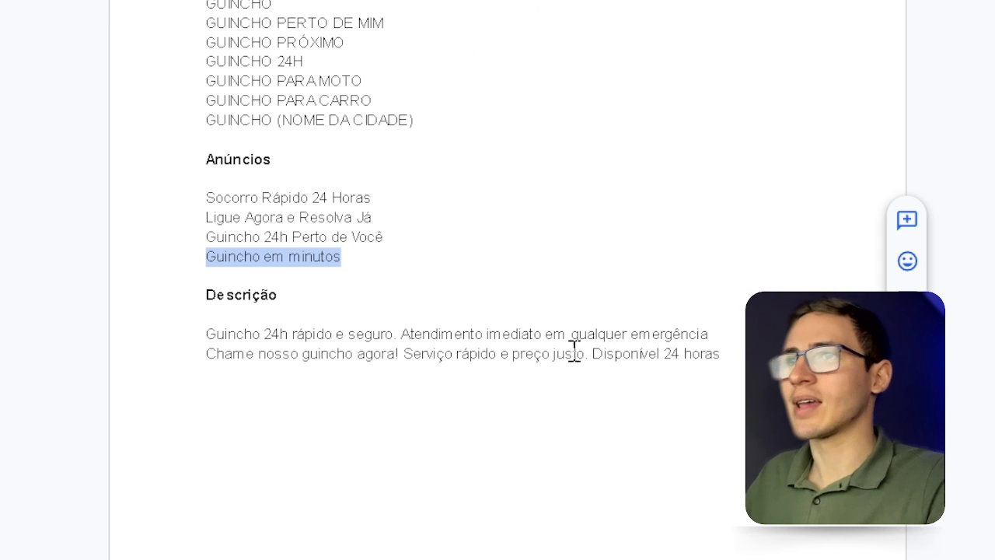
pyautogui.tripleClick(360, 331)
pyautogui.hotkey('ctrl', 'c')
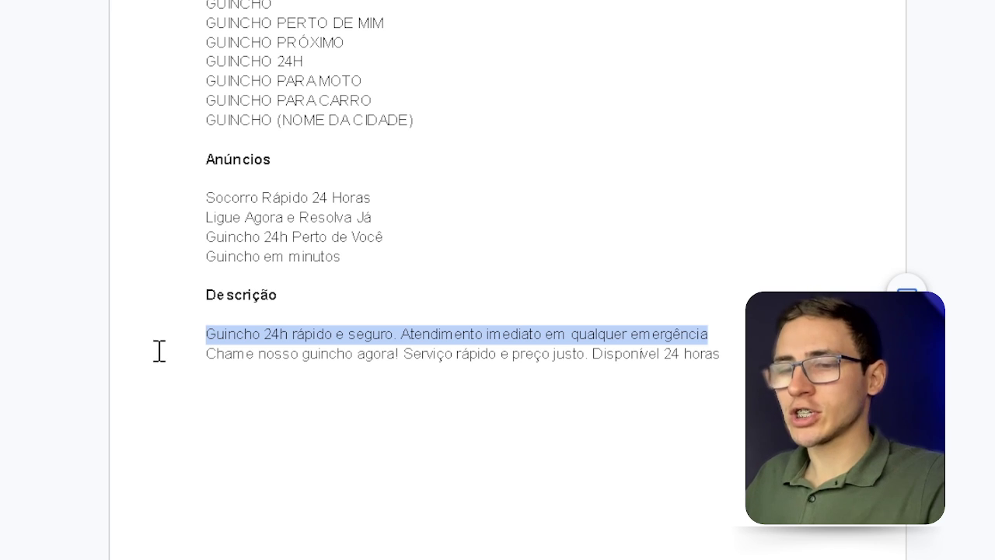
pyautogui.hotkey('alt', 'Tab')
pyautogui.tripleClick(322, 326)
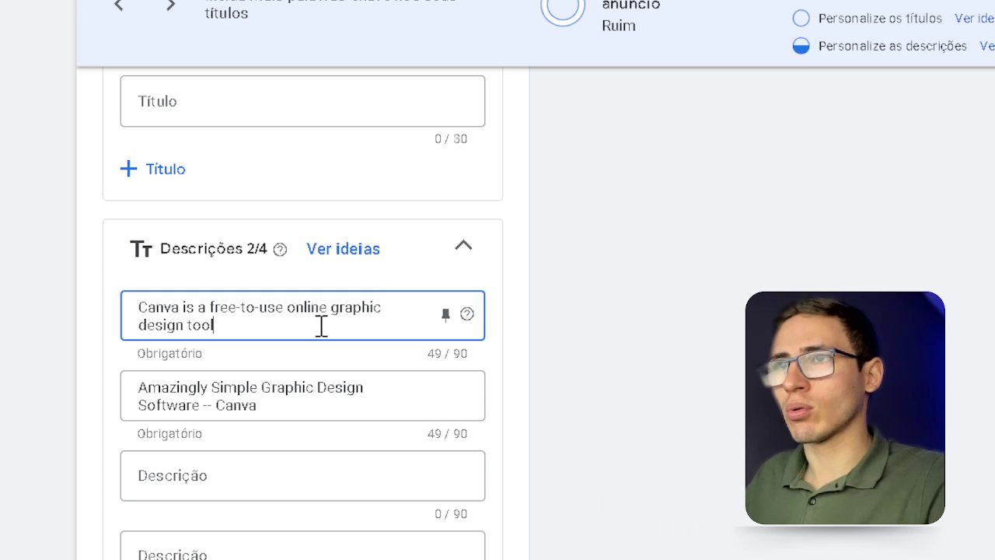
pyautogui.hotkey('ctrl', 'v')
pyautogui.scroll(2, 46, 338)
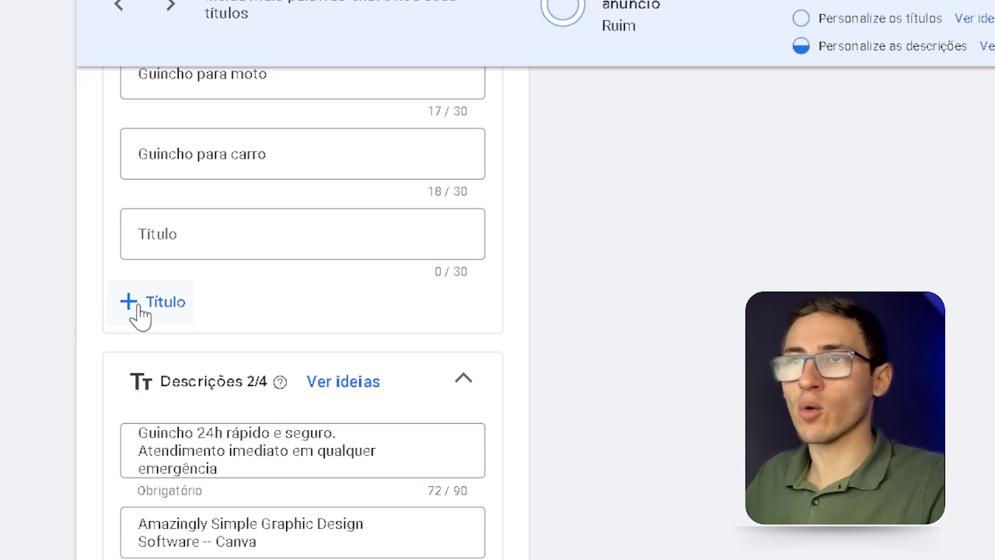
# - Replace the second description with "Chame nosso guincho agora! Serviço rápido e preço justo. Disponível 24 horas" from the planning document
pyautogui.hotkey('alt', 'Tab')
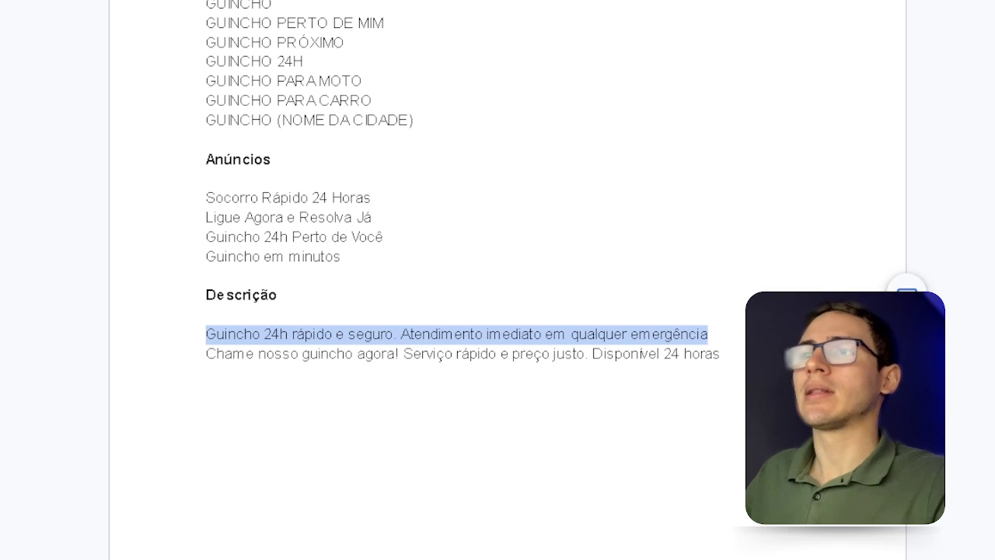
pyautogui.moveTo(720, 354); pyautogui.dragTo(185, 368)
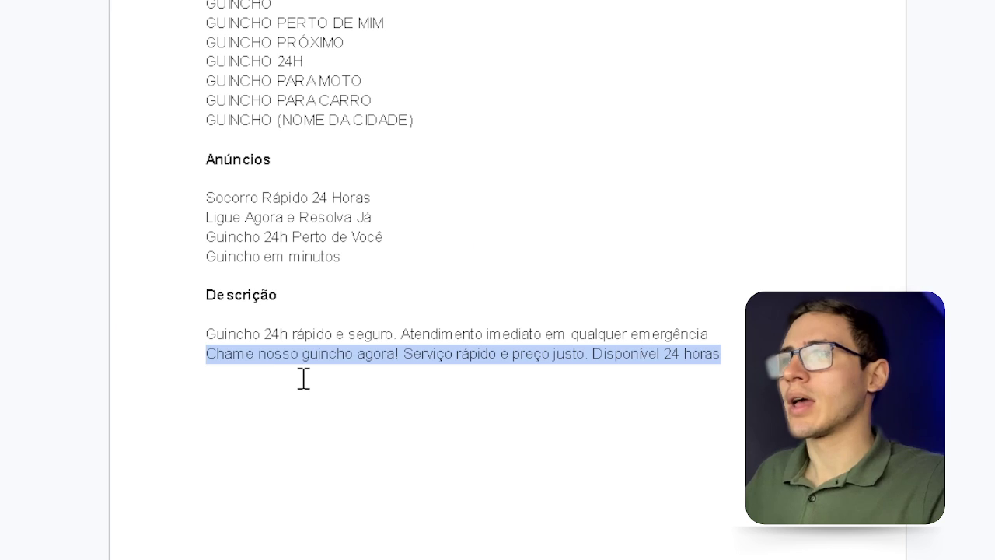
pyautogui.hotkey('ctrl', 'v')
pyautogui.hotkey('ctrl', 'z')
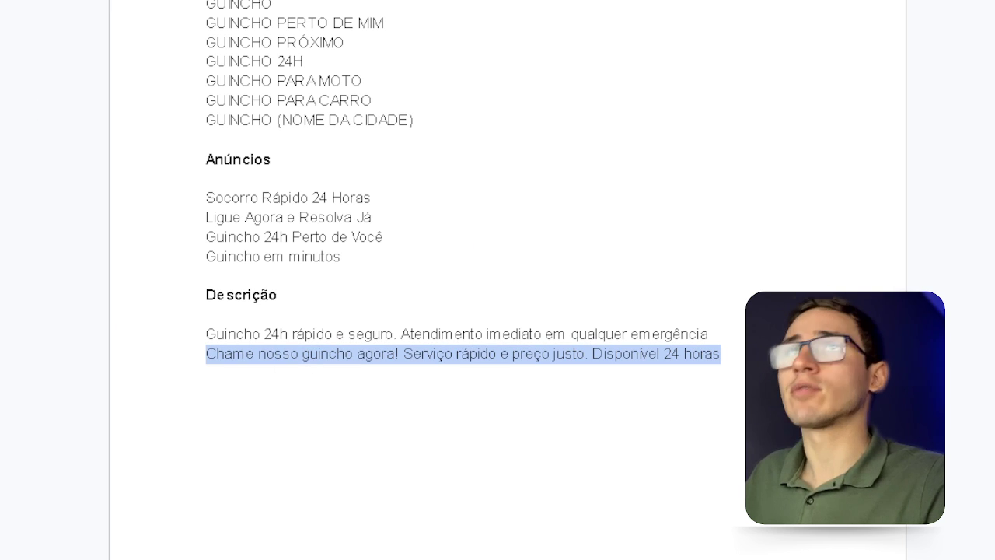
pyautogui.hotkey('alt', 'Tab')
pyautogui.doubleClick(324, 526)
pyautogui.hotkey('ctrl', 'a')
pyautogui.write('Chame nosso guincho agora! Serviço rápido e preço justo. Disponível 24 horas')
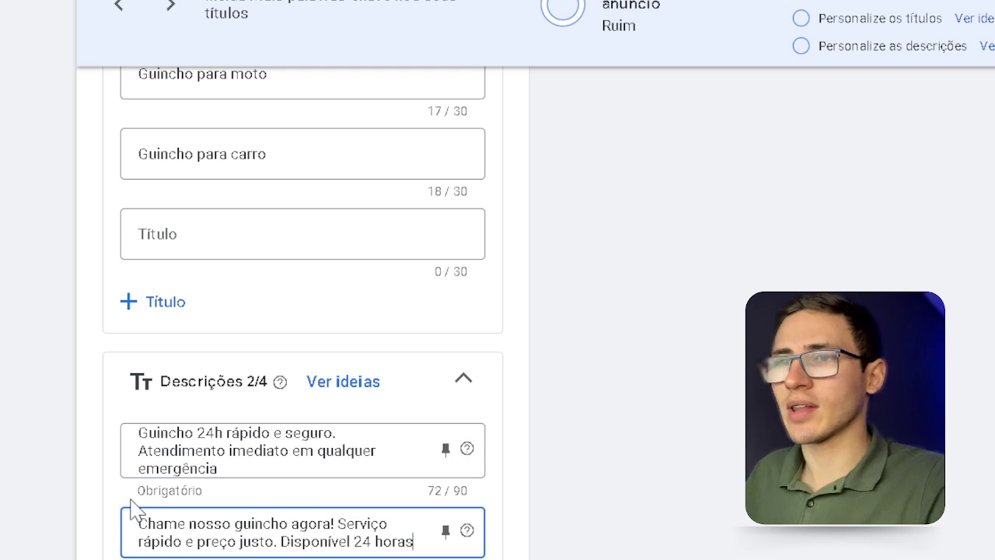
# - Examine the ad quality rating and the optional ad assets, expanding the additional asset types to view calls, lead forms and apps
pyautogui.scroll(2, 284, 444)
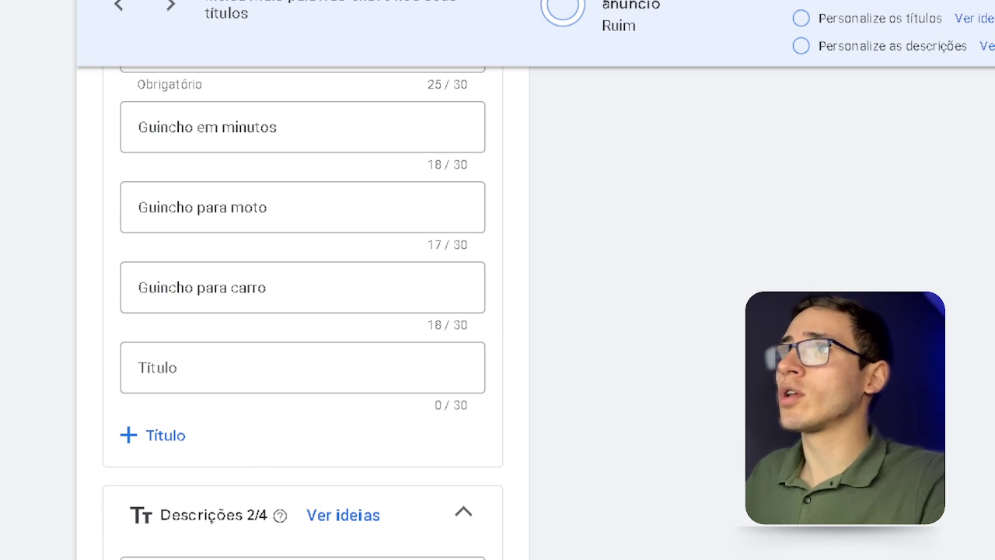
pyautogui.moveTo(604, 1); pyautogui.dragTo(646, 39)
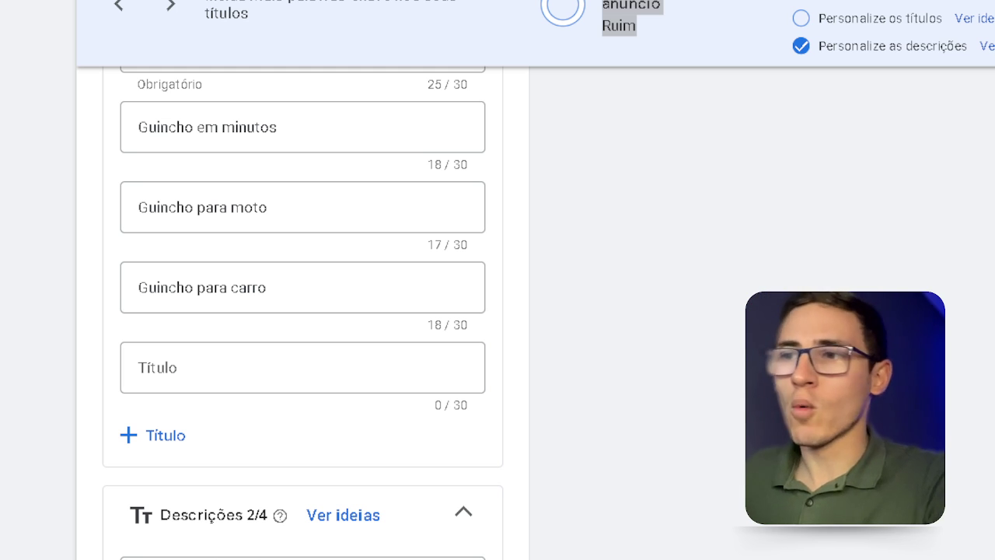
pyautogui.scroll(-8, 402, 258)
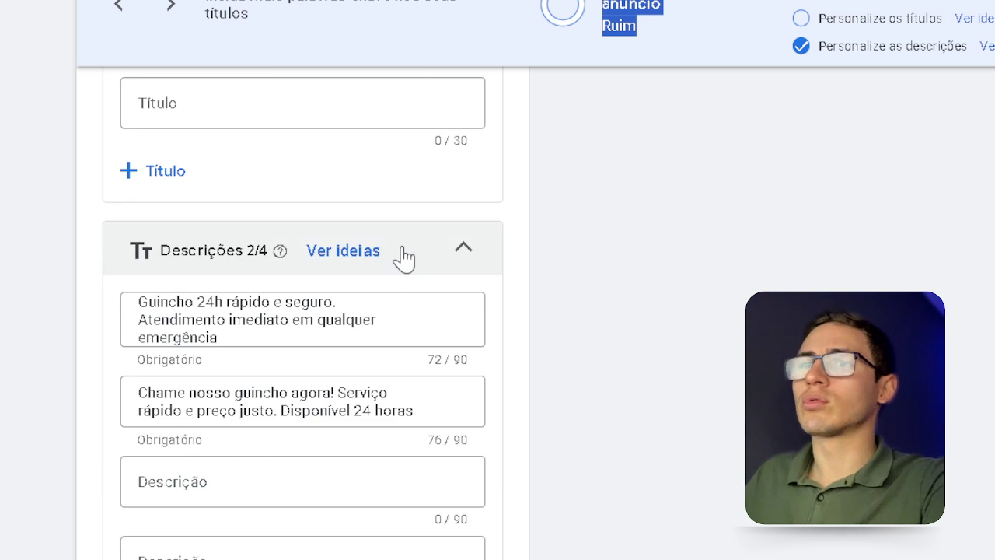
pyautogui.scroll(-2, 308, 311)
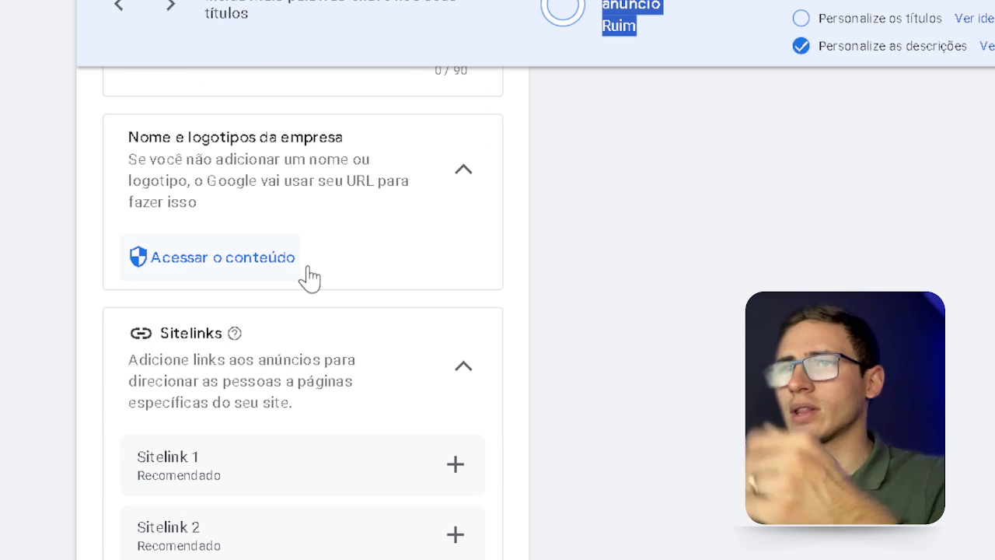
pyautogui.scroll(-2, 290, 294)
pyautogui.scroll(-5, 295, 303)
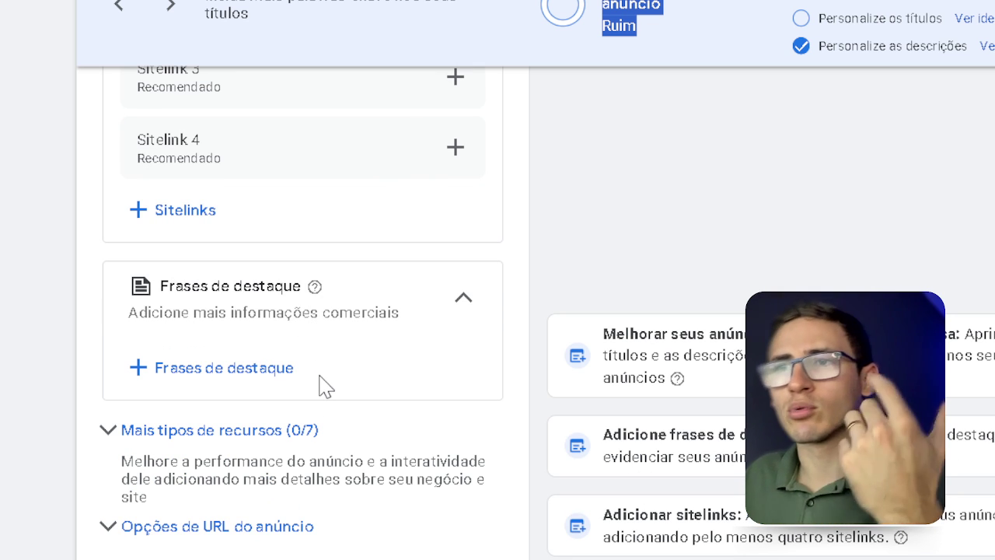
pyautogui.click(329, 443)
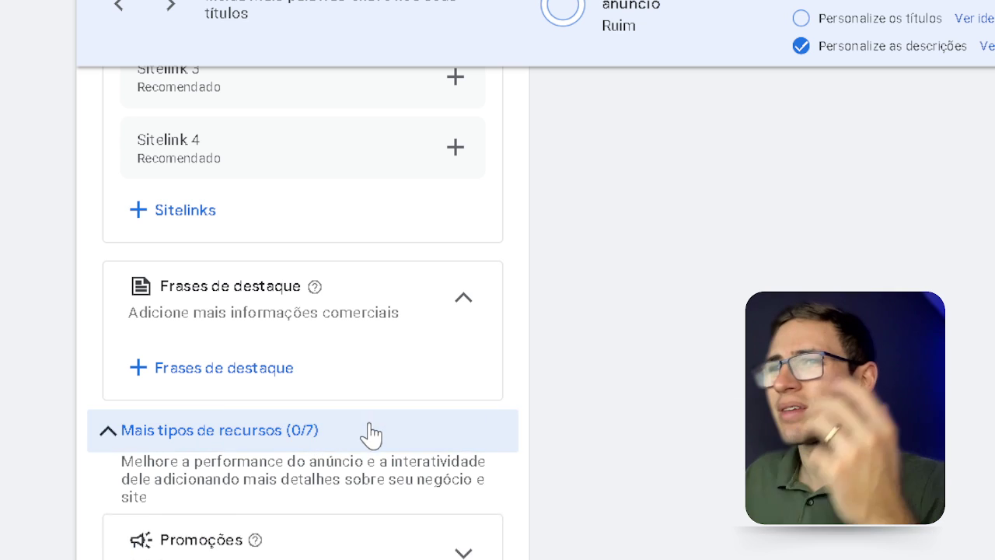
pyautogui.scroll(-5, 371, 433)
pyautogui.scroll(-2, 490, 454)
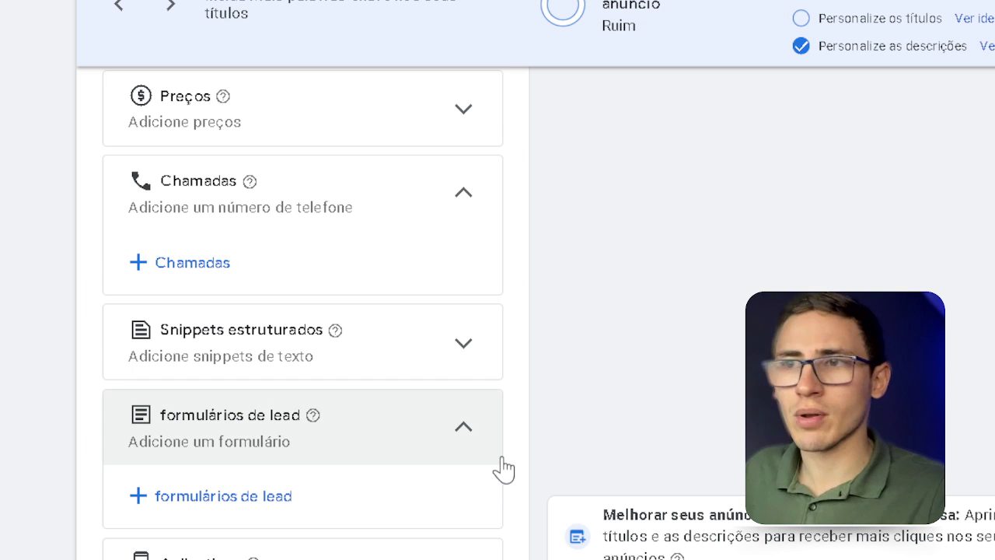
pyautogui.scroll(-2, 504, 469)
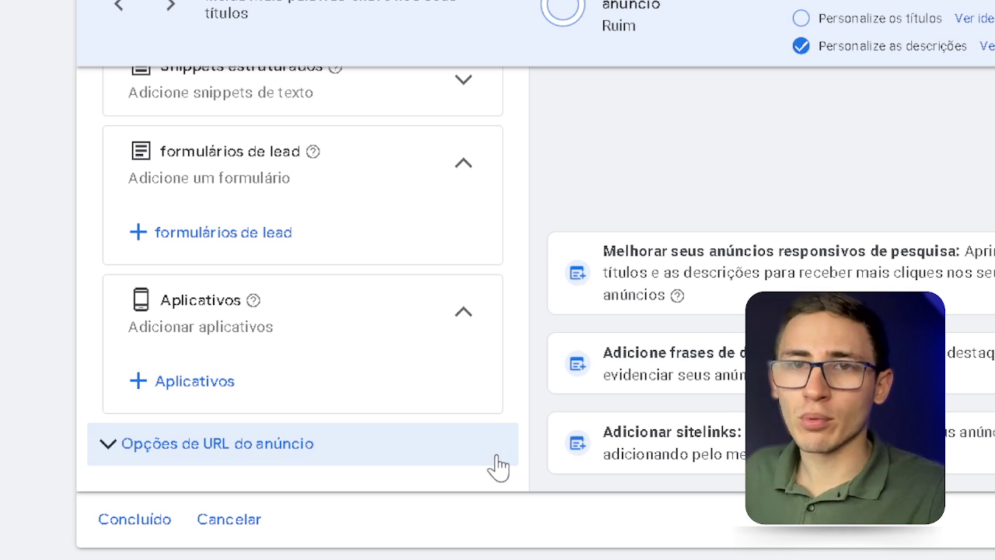
pyautogui.scroll(3, 509, 427)
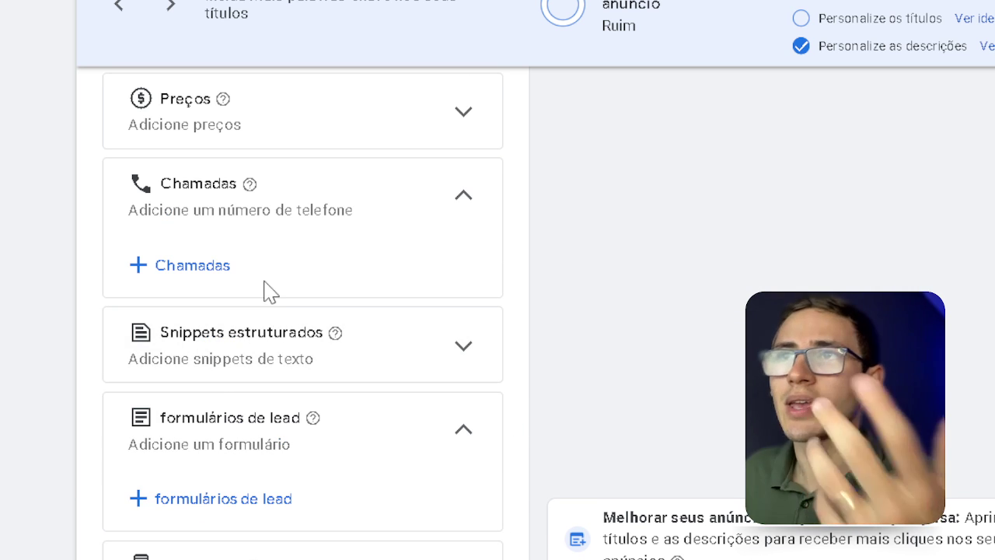
# - Finish the ad and set a custom average daily budget of R$ 50,00 for the campaign
pyautogui.scroll(-2, 478, 305)
pyautogui.scroll(-3, 478, 304)
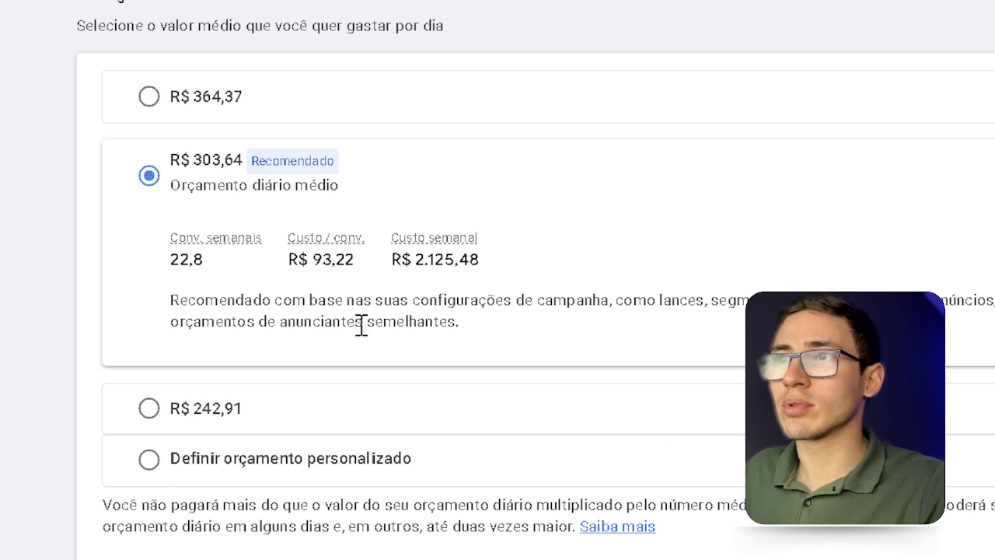
pyautogui.click(340, 459)
pyautogui.doubleClick(290, 363)
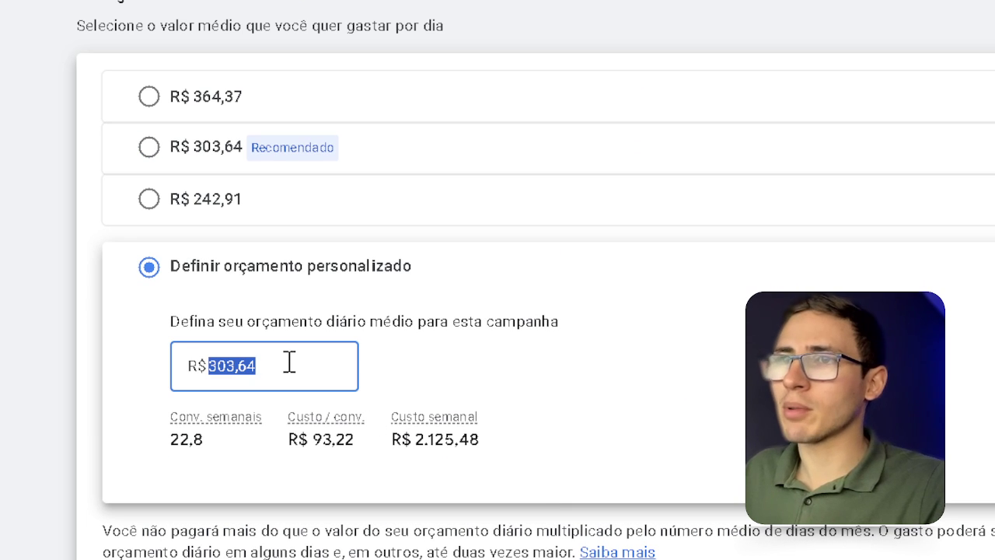
pyautogui.write('50,0')
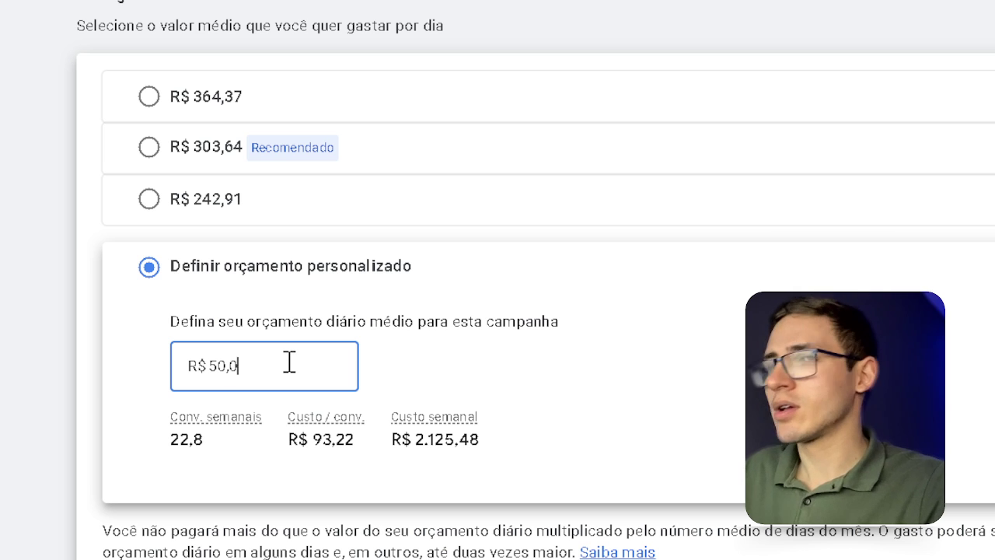
pyautogui.write('0')
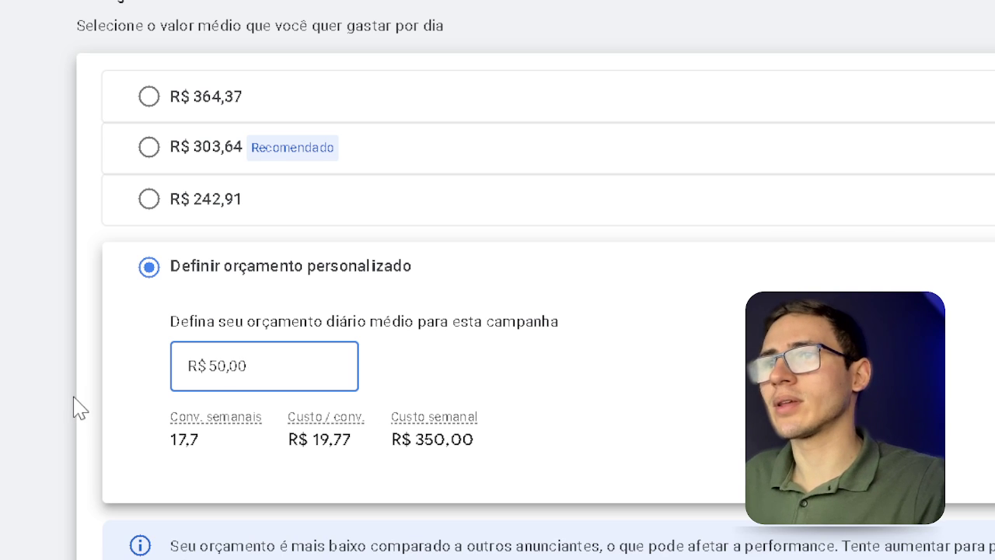
# - Check the estimated cost per conversion for the custom daily budget
pyautogui.scroll(-2, 595, 284)
pyautogui.click(78, 295)
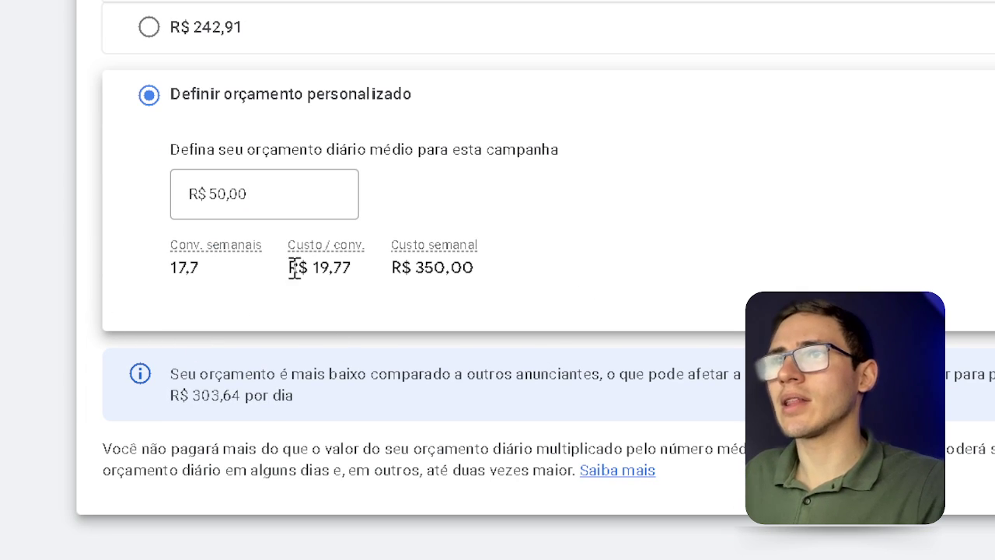
pyautogui.moveTo(294, 268); pyautogui.dragTo(371, 267)
pyautogui.click(373, 288)
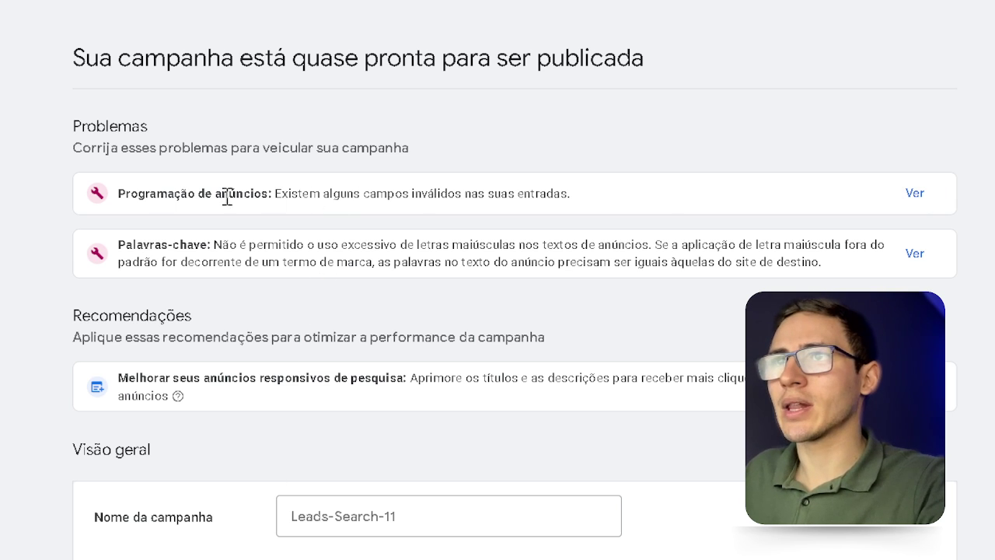
# - Review the ad schedule and keyword problems on the campaign review page and open the keyword problem
pyautogui.doubleClick(156, 198)
pyautogui.moveTo(193, 262); pyautogui.dragTo(291, 262)
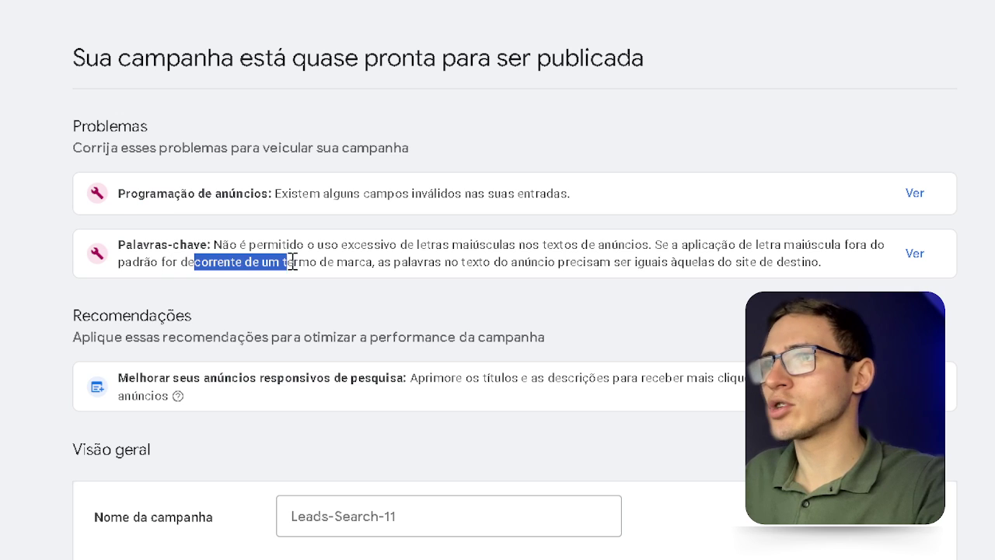
pyautogui.moveTo(373, 262); pyautogui.dragTo(501, 259)
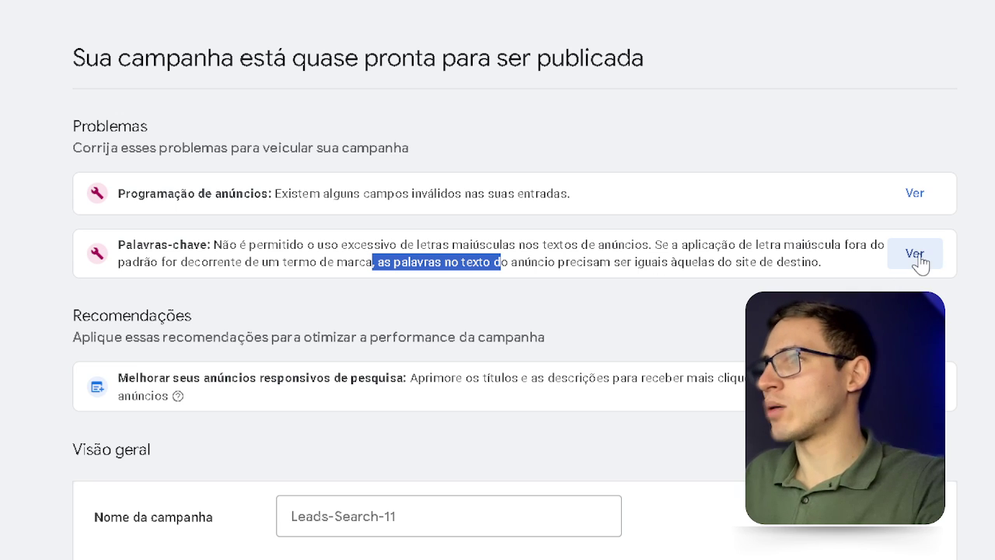
pyautogui.click(531, 280)
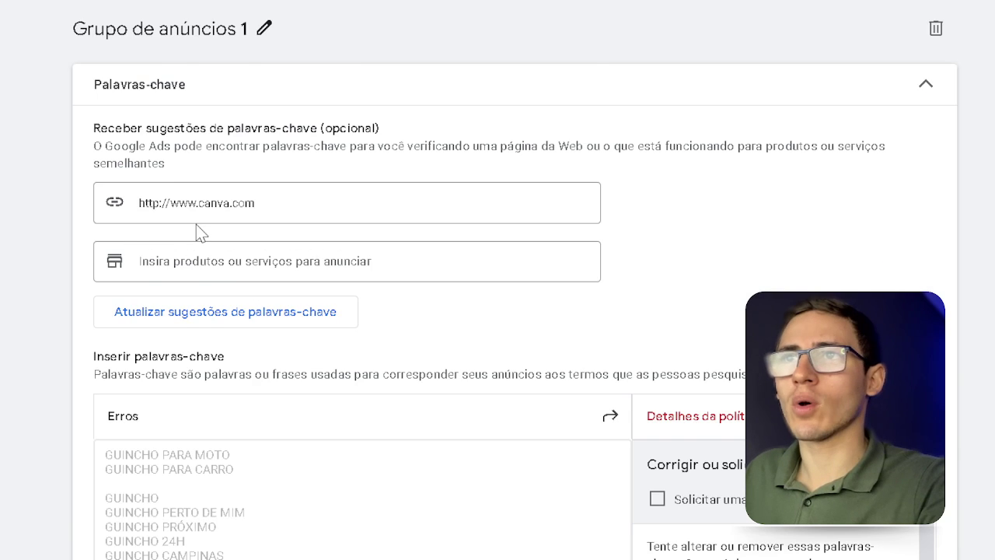
# - Check the policy details on capitalised keywords and replace the whole keyword list with the lowercase keyword "guincho para moto"
pyautogui.scroll(-4, 238, 258)
pyautogui.click(325, 246)
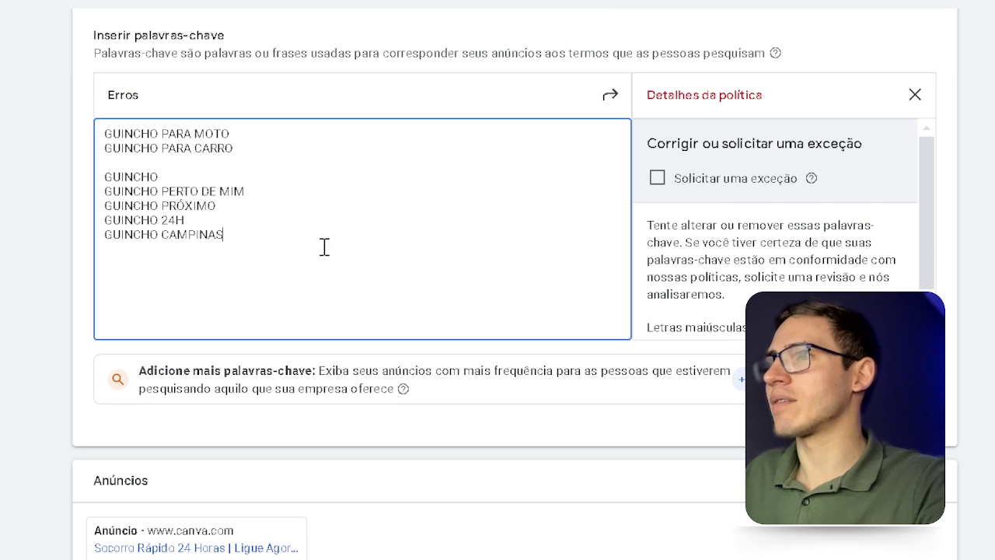
pyautogui.scroll(-3, 770, 221)
pyautogui.scroll(1, 774, 226)
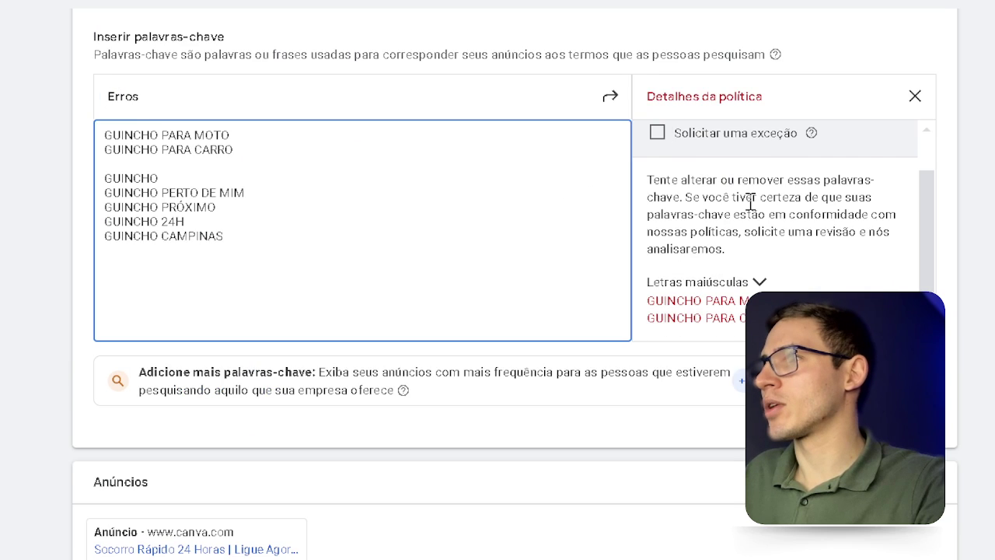
pyautogui.scroll(-2, 774, 264)
pyautogui.scroll(4, 598, 252)
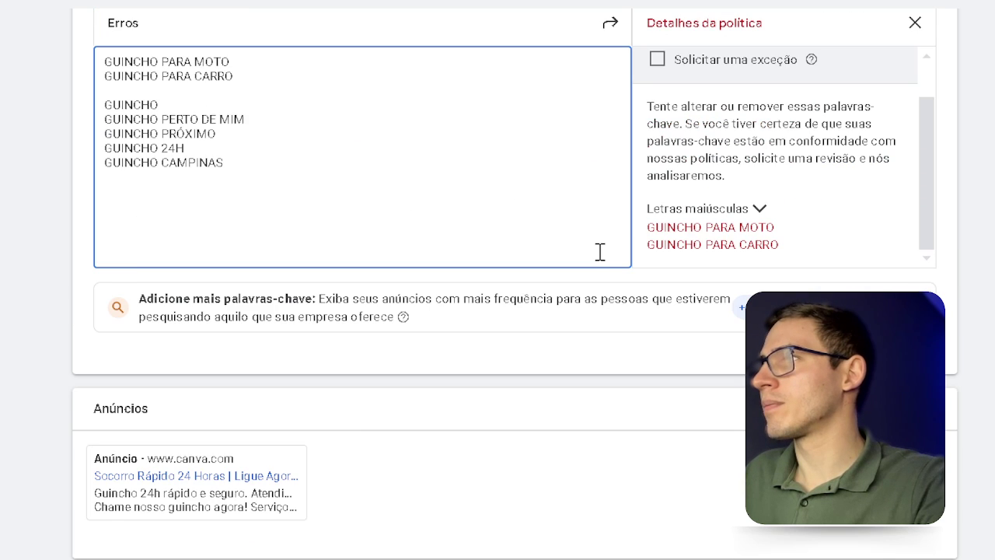
pyautogui.moveTo(254, 274); pyautogui.dragTo(101, 165)
pyautogui.write('g')
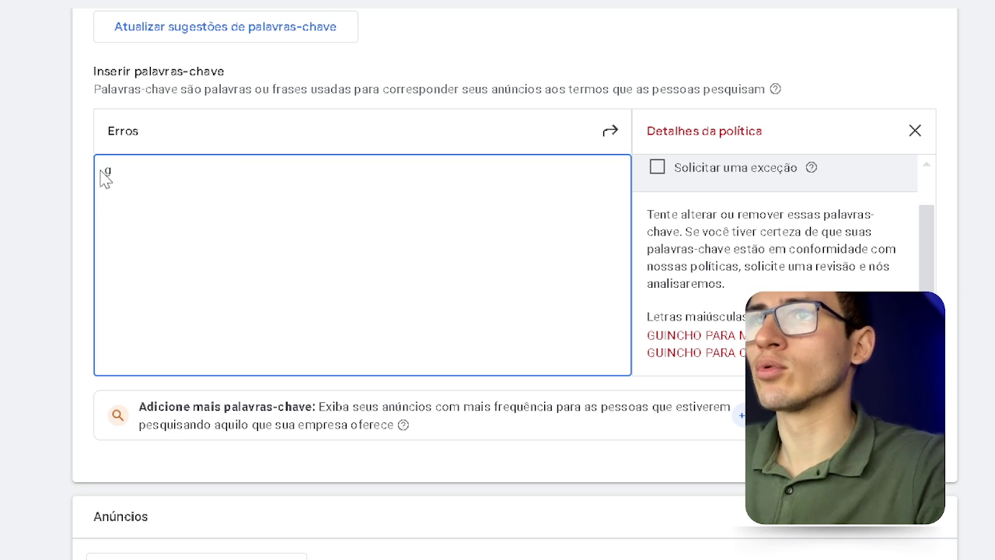
pyautogui.write('uincho para moto')
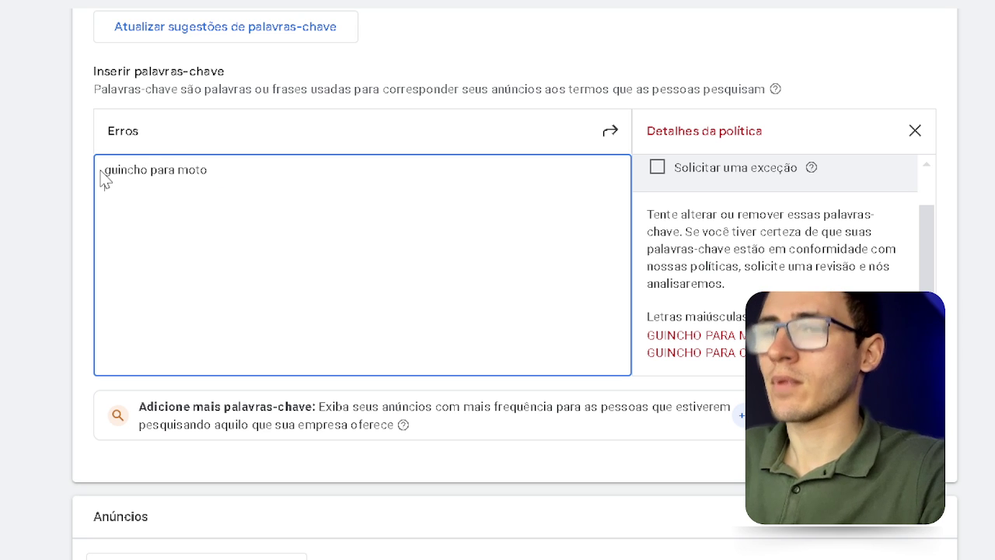
# - Add the lowercase keywords "guincho 24 horas" and "guincho proximo de mim" on separate lines of the keyword list
pyautogui.press('Return')
pyautogui.write('guincho')
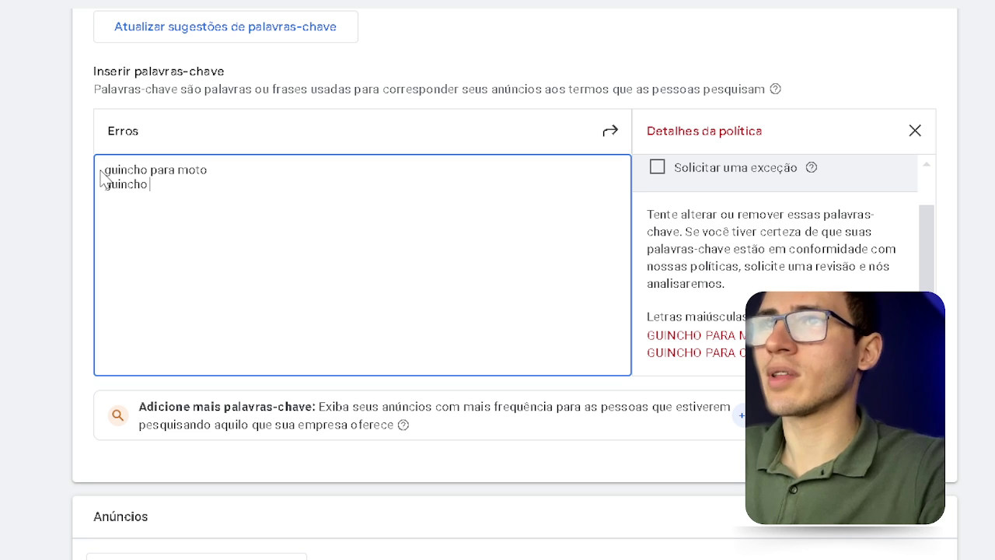
pyautogui.write(' 24 h')
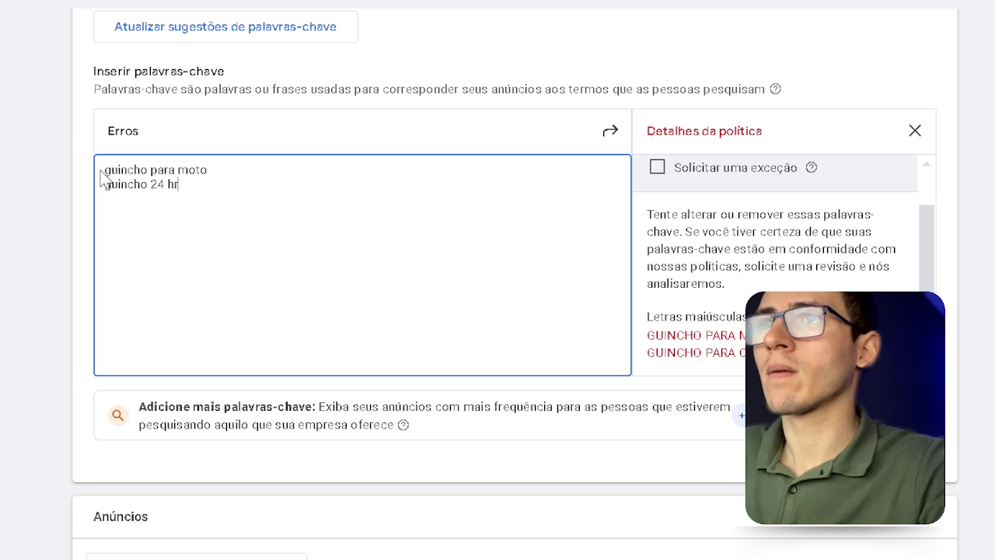
pyautogui.write('oras')
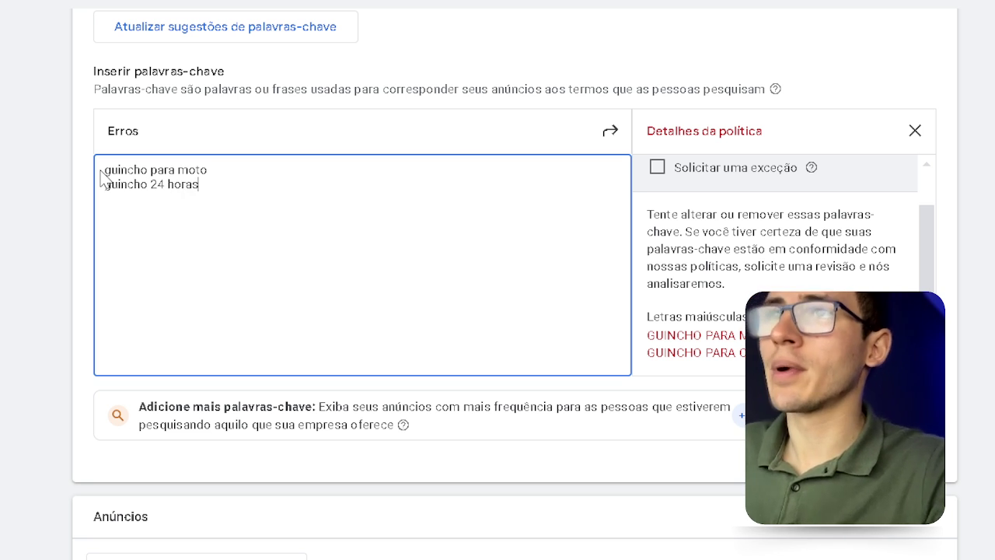
pyautogui.press('Return')
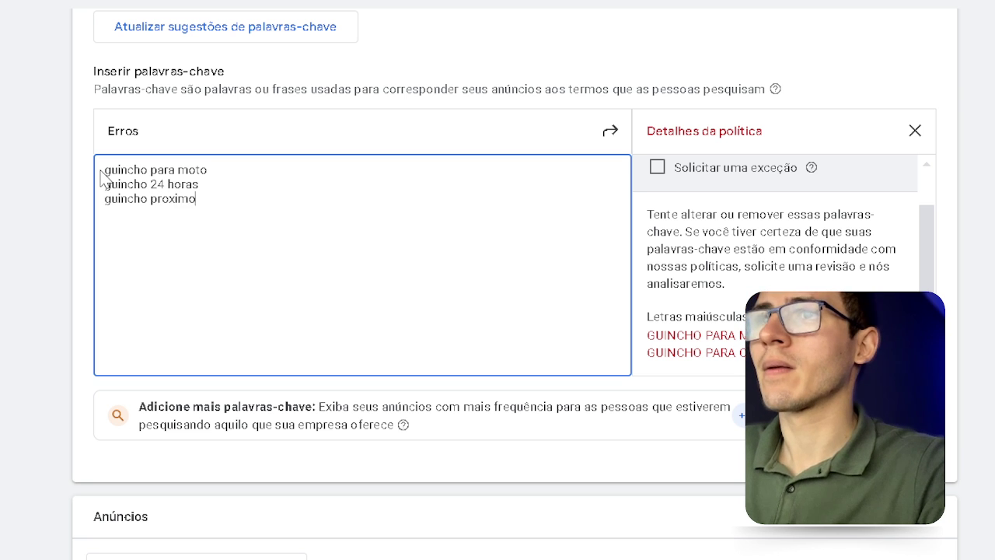
pyautogui.click(68, 226)
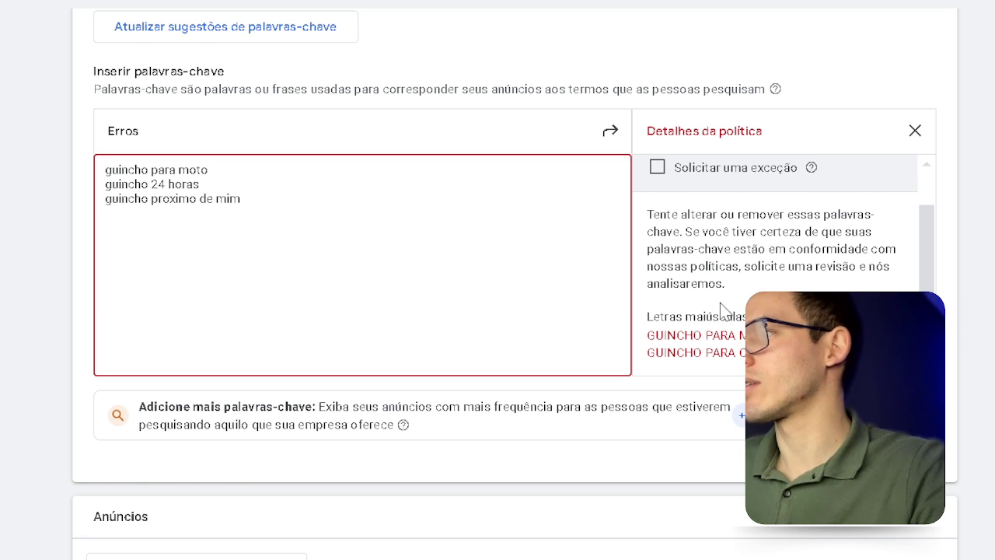
# - In the campaign settings, set the days of the single ad schedule entry to "De segunda a sexta"
pyautogui.scroll(-2, 749, 282)
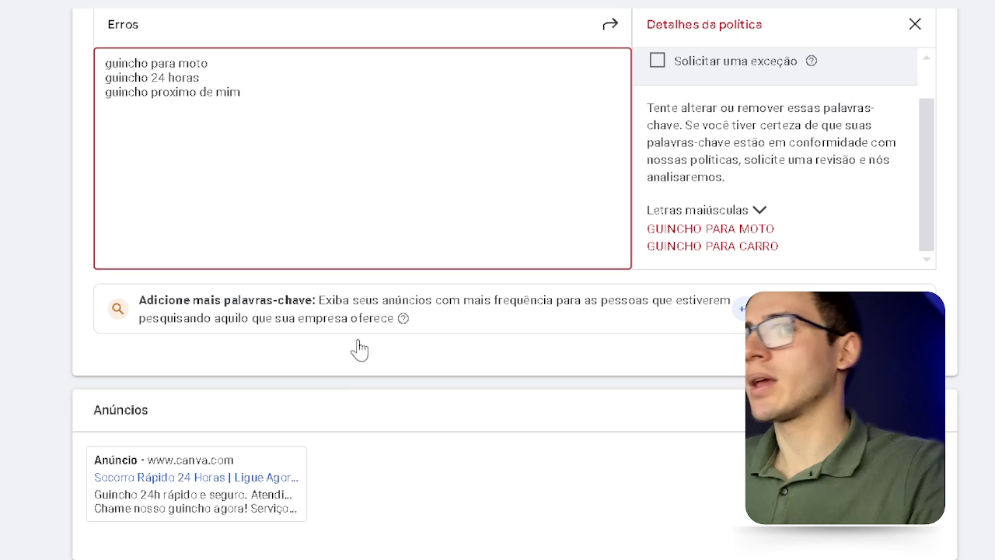
pyautogui.scroll(-2, 382, 358)
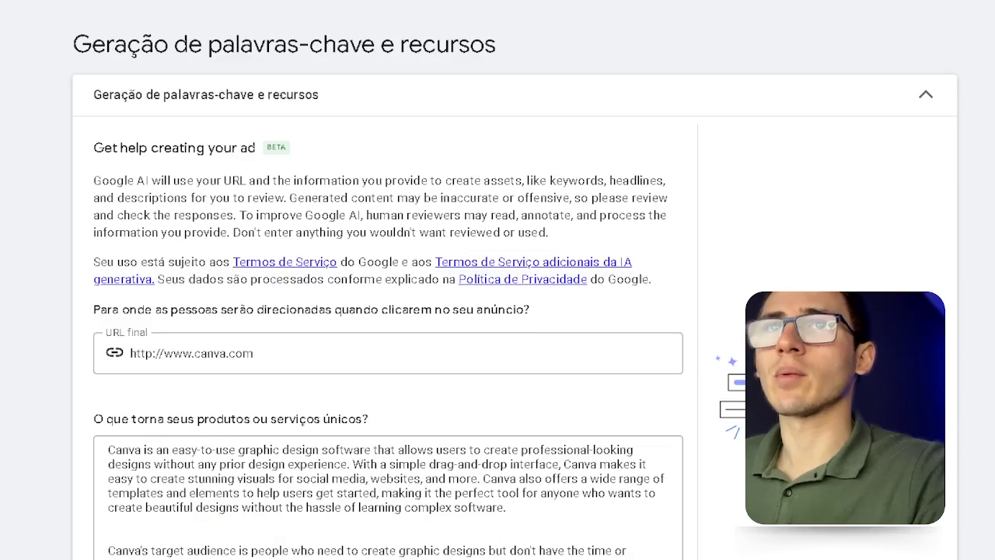
pyautogui.scroll(-3, 498, 280)
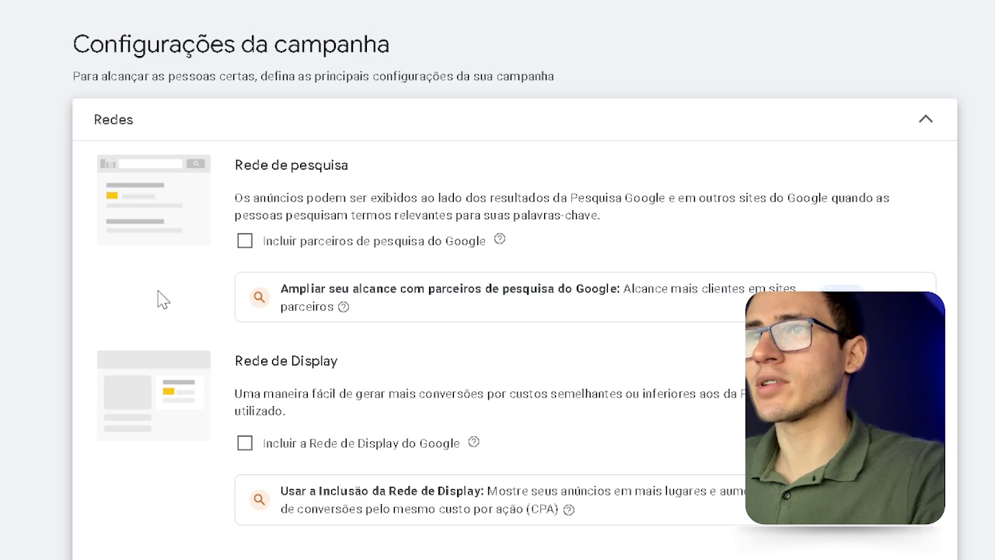
pyautogui.scroll(-15, 327, 340)
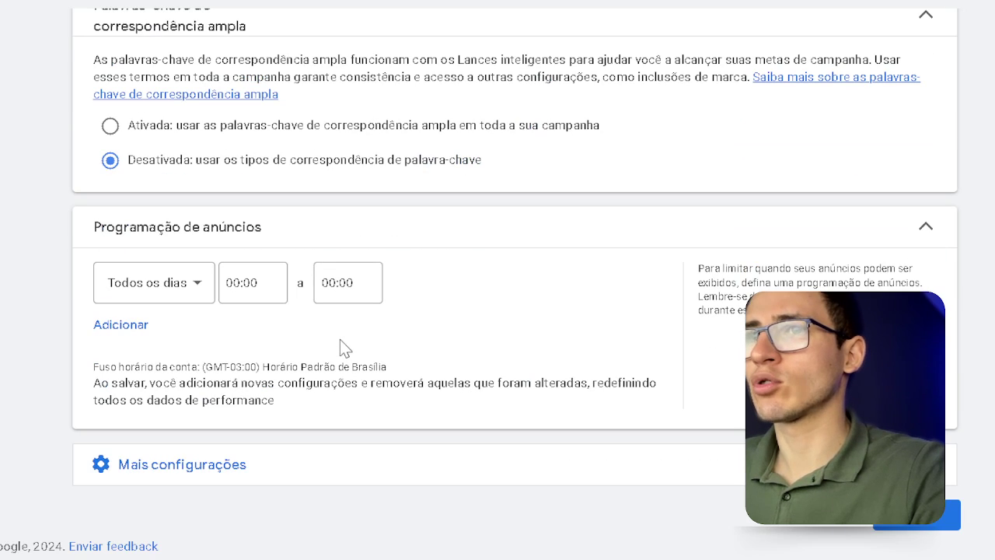
pyautogui.click(136, 333)
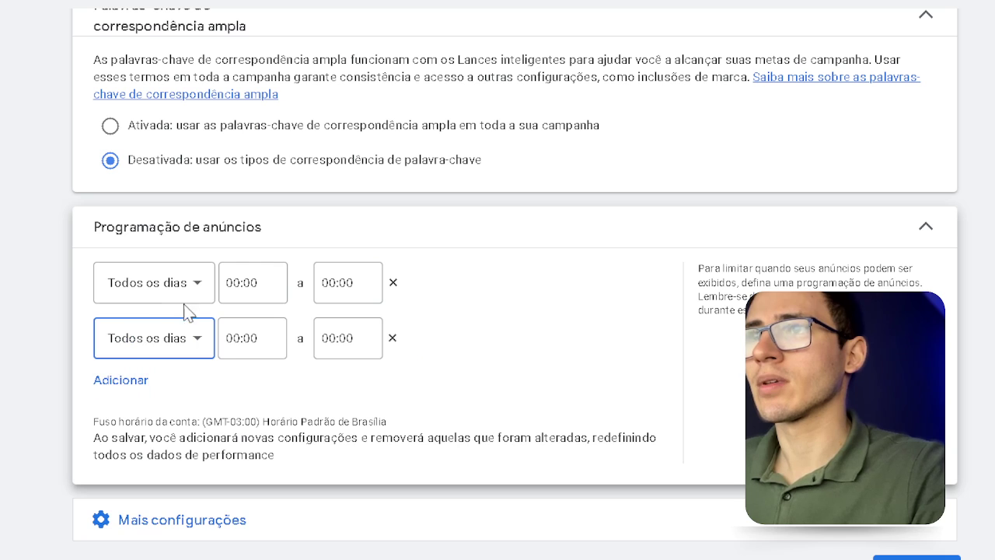
pyautogui.click(390, 339)
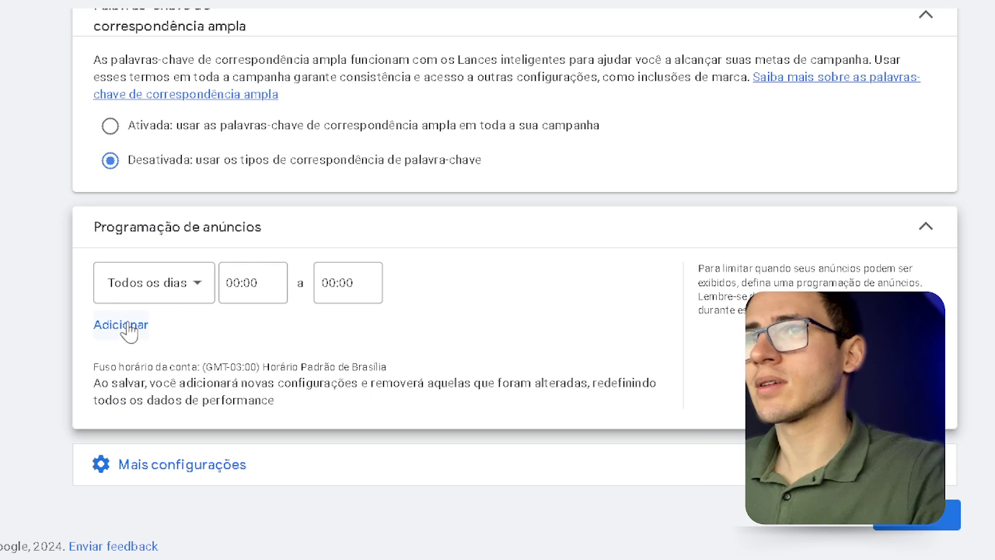
pyautogui.click(156, 287)
pyautogui.click(181, 35)
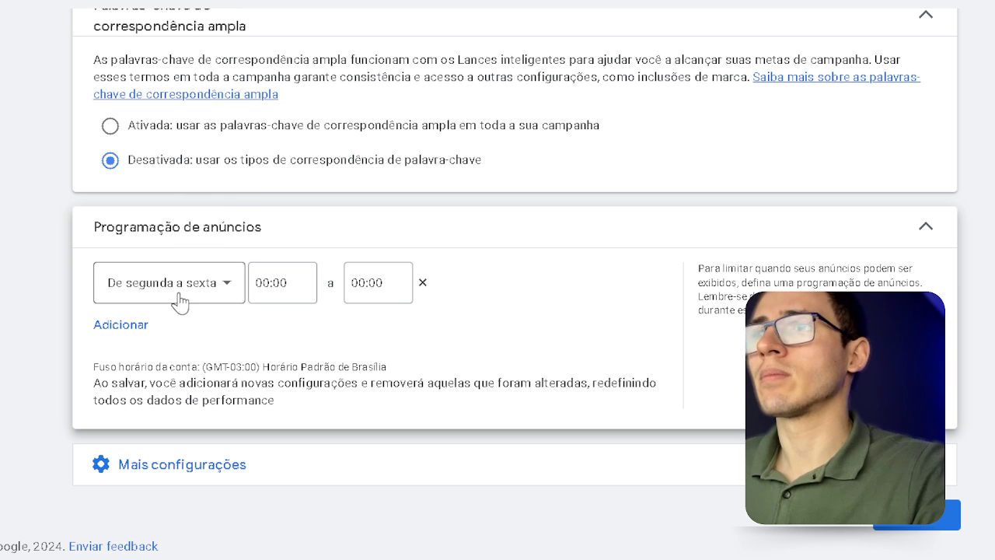
# - Continue past the campaign settings and decline generating keywords and assets that would replace the existing ones
pyautogui.click(945, 522)
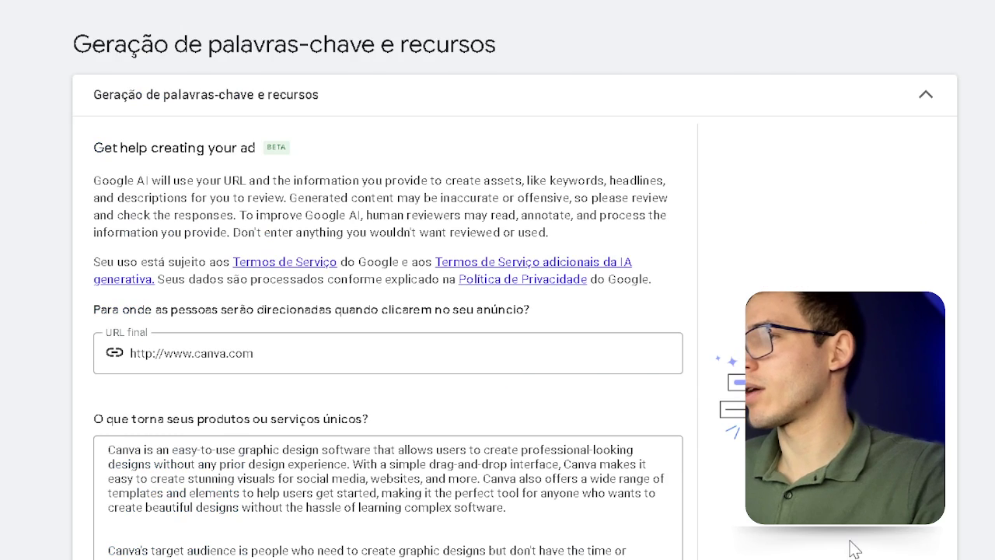
pyautogui.scroll(-3, 879, 536)
pyautogui.click(914, 519)
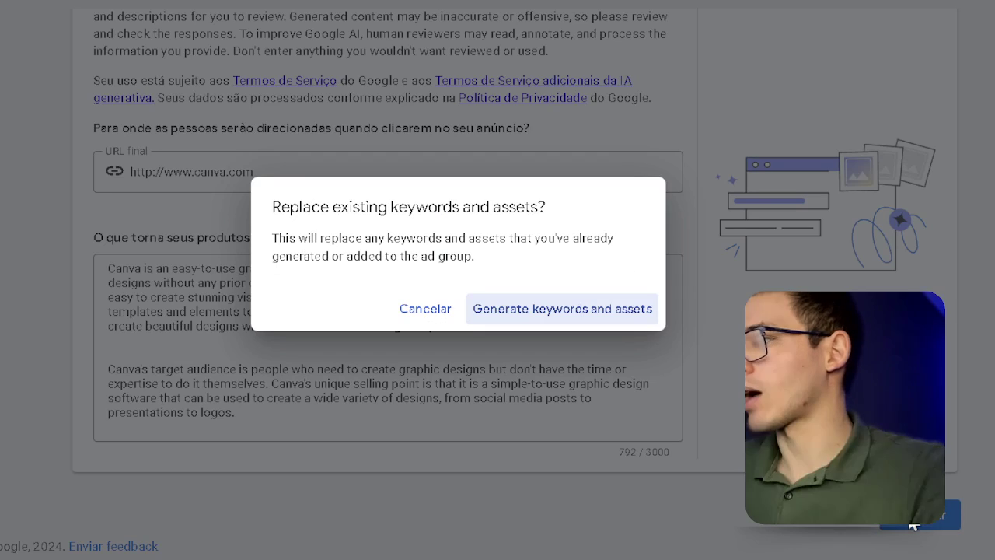
pyautogui.click(440, 315)
# - Proceed through the ad group and budget pages to the campaign review page, keeping the ad and custom budget as they are
pyautogui.scroll(10, 440, 315)
pyautogui.scroll(-20, 709, 427)
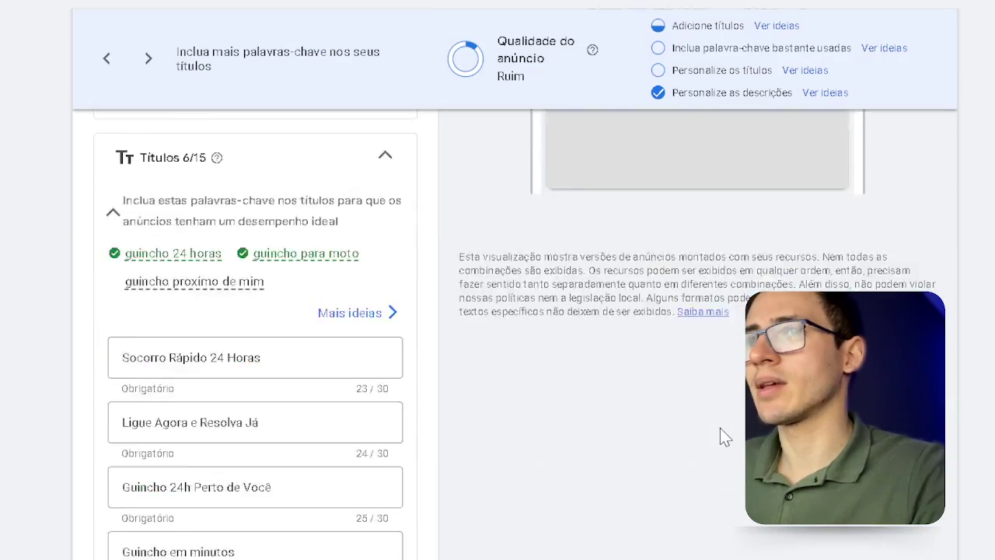
pyautogui.scroll(-5, 961, 537)
pyautogui.click(933, 513)
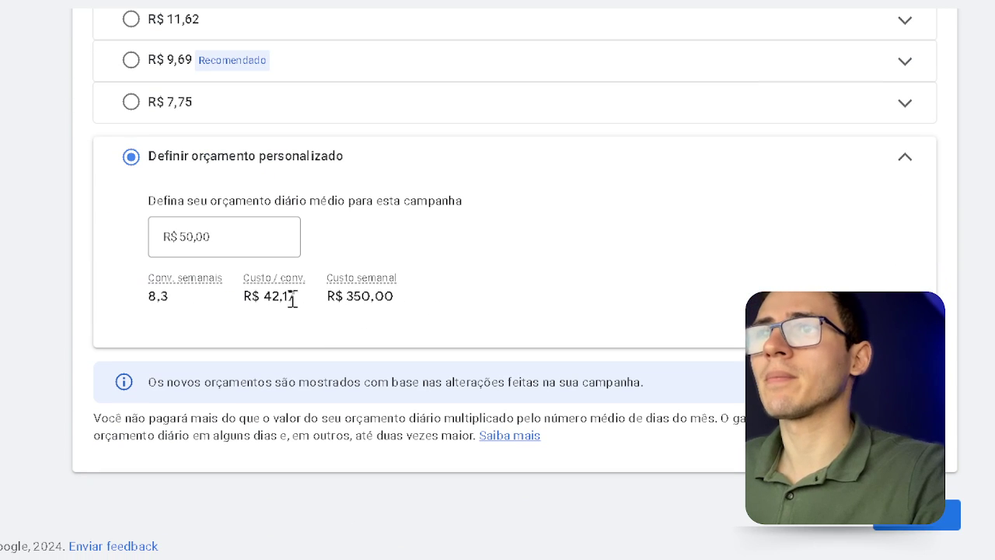
pyautogui.click(926, 523)
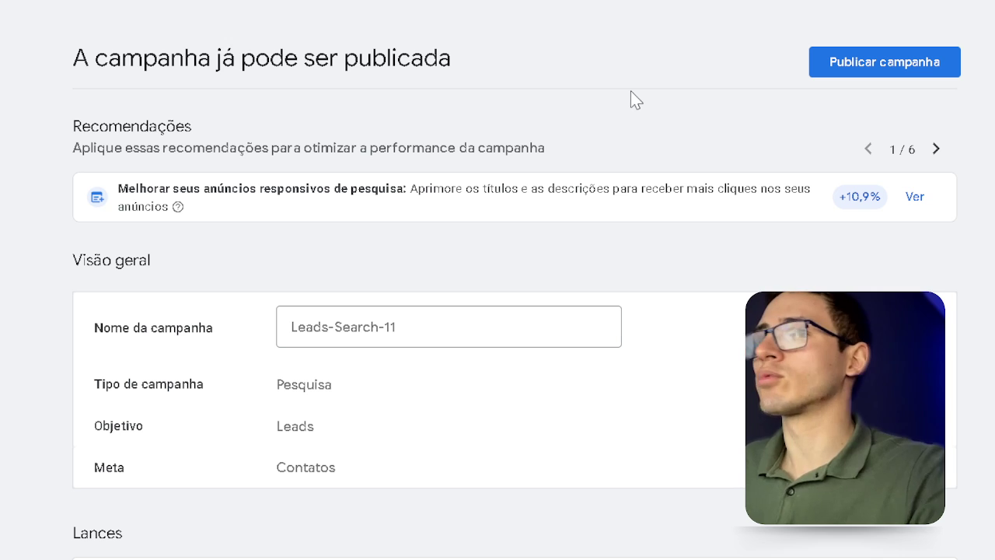